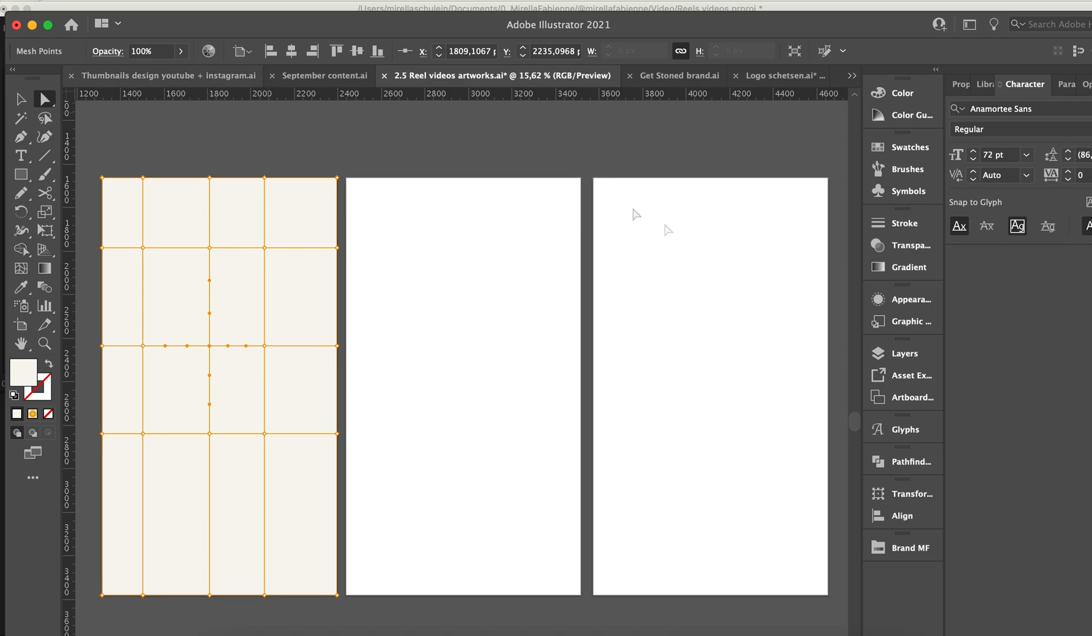
# Fill the middle- and lower-row center mesh points with lime green and the points just right of them with orange.
pyautogui.click(910, 549)
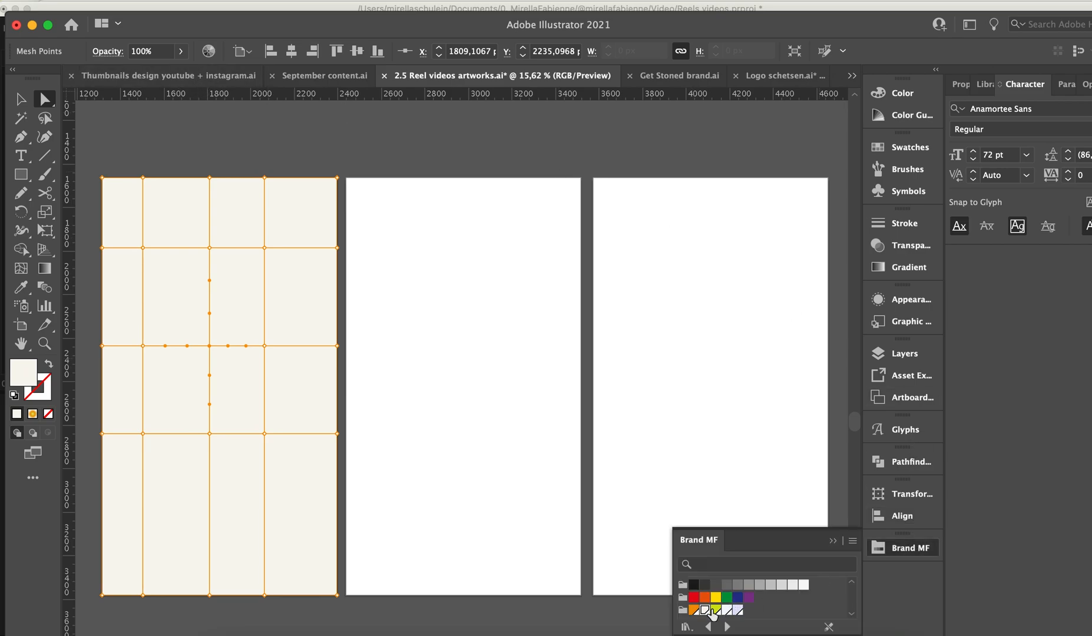
pyautogui.click(717, 613)
pyautogui.click(264, 345)
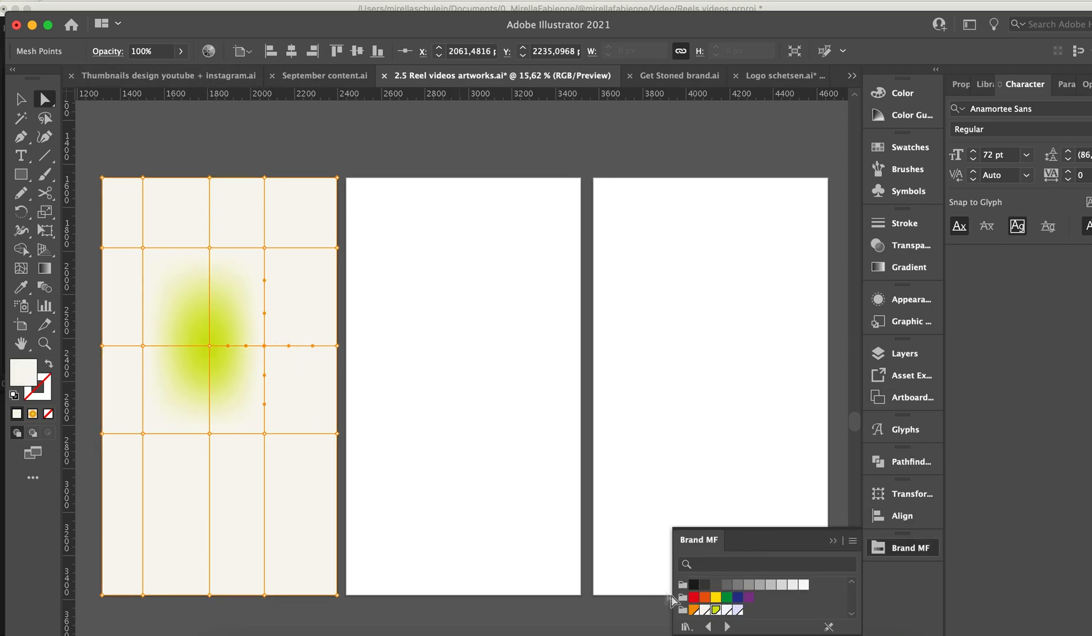
pyautogui.click(694, 610)
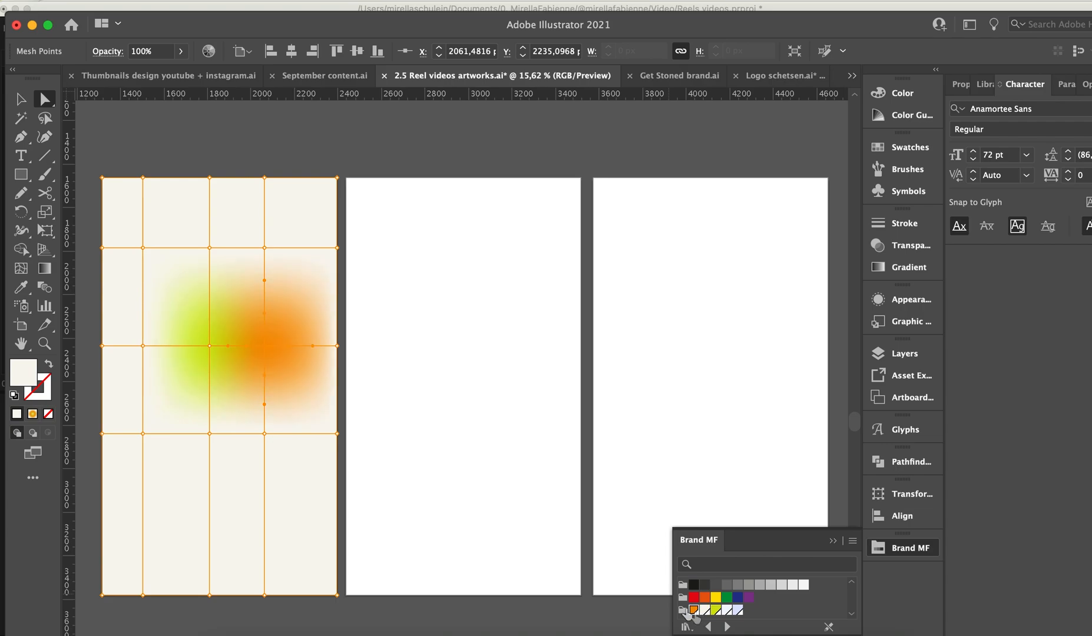
pyautogui.click(265, 433)
pyautogui.click(694, 610)
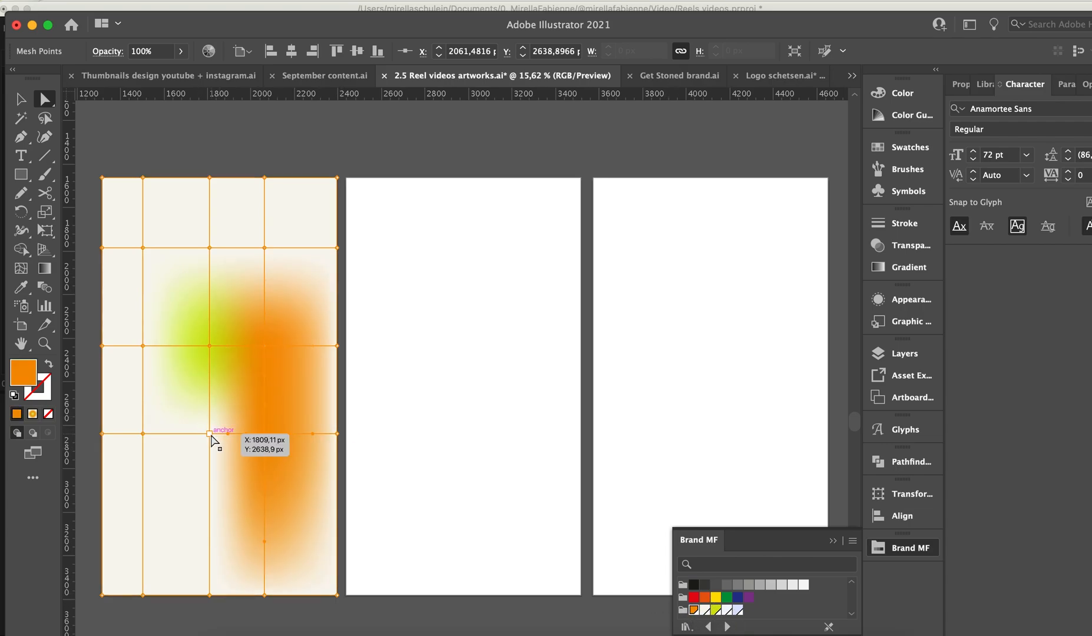
pyautogui.click(209, 434)
pyautogui.click(720, 612)
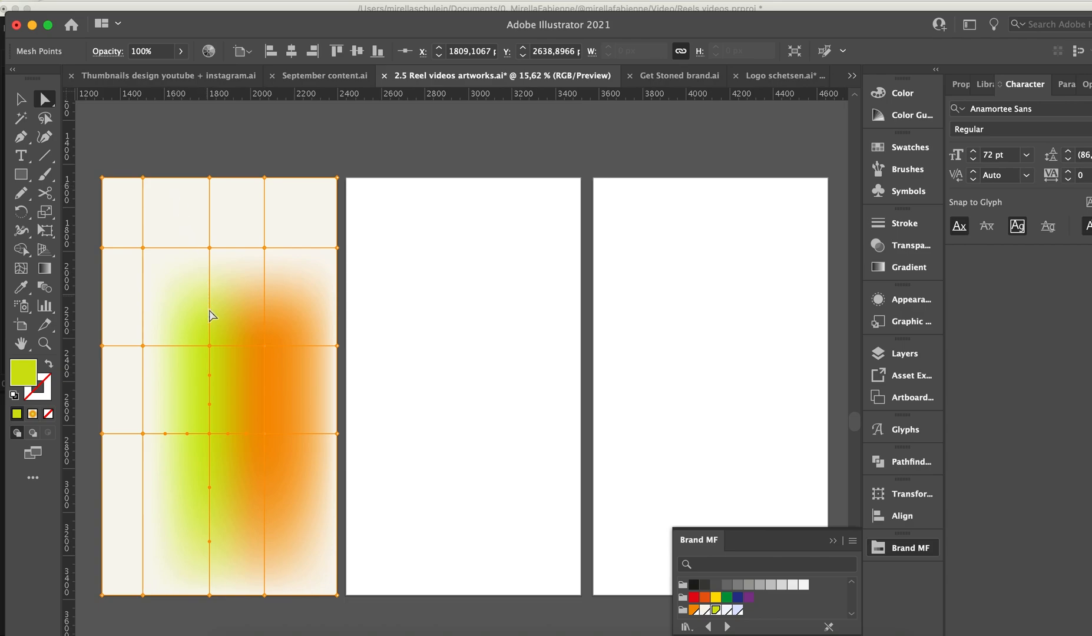
# Reposition the colored mesh points and their neighbors to bend the lime-green and orange areas into a curved, flowing shape.
pyautogui.moveTo(210, 347); pyautogui.dragTo(161, 254)
pyautogui.moveTo(259, 351); pyautogui.dragTo(220, 340)
pyautogui.moveTo(160, 255); pyautogui.dragTo(191, 287)
pyautogui.moveTo(265, 436); pyautogui.dragTo(292, 425)
pyautogui.moveTo(225, 442)
pyautogui.mouseDown()
pyautogui.moveTo(239, 409)
pyautogui.moveTo(216, 425)
pyautogui.mouseUp()
pyautogui.moveTo(245, 380); pyautogui.dragTo(247, 282)
pyautogui.moveTo(274, 366); pyautogui.dragTo(247, 365)
pyautogui.moveTo(291, 425); pyautogui.dragTo(172, 388)
pyautogui.moveTo(155, 287); pyautogui.dragTo(177, 311)
pyautogui.click(175, 317)
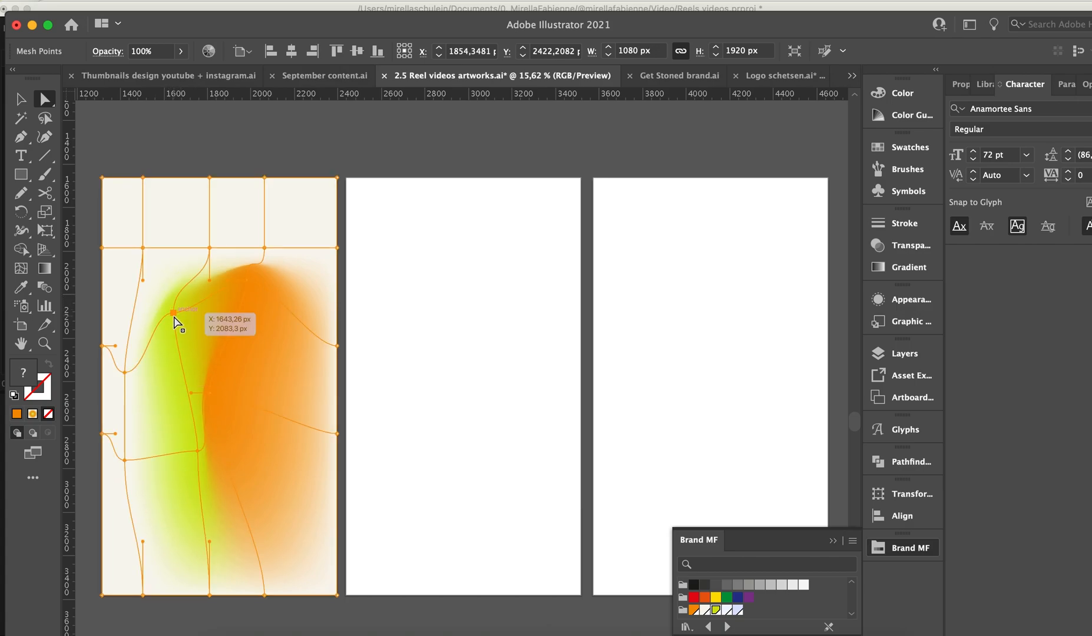
# Fill the upper-row center mesh point lime green and its right neighbor orange, pulling the orange one down to about X 2195, Y 2552 px.
pyautogui.click(209, 248)
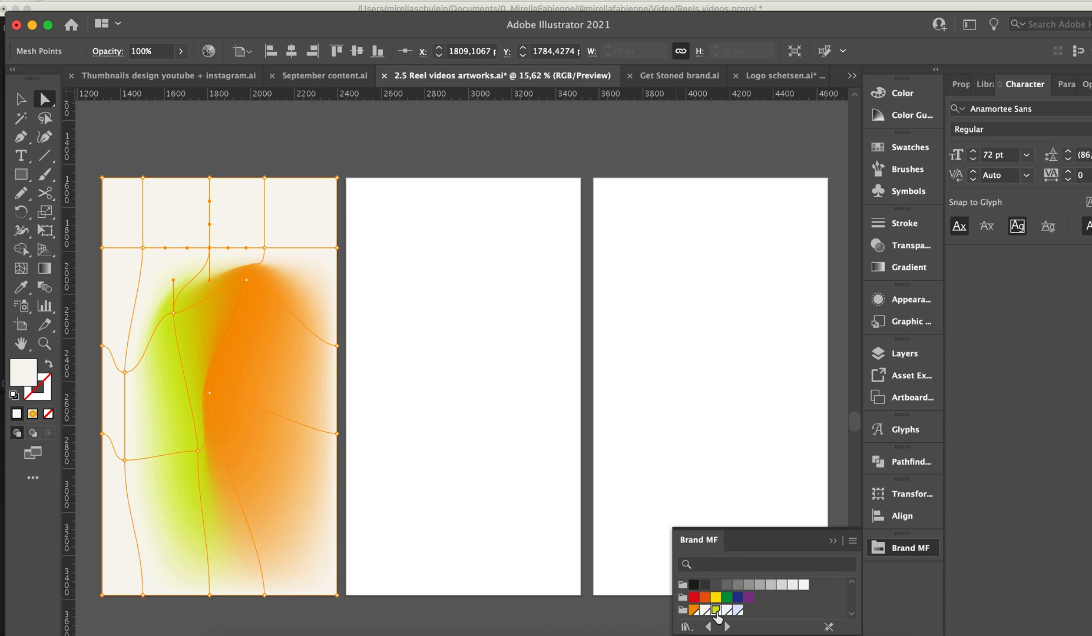
pyautogui.click(715, 611)
pyautogui.click(263, 247)
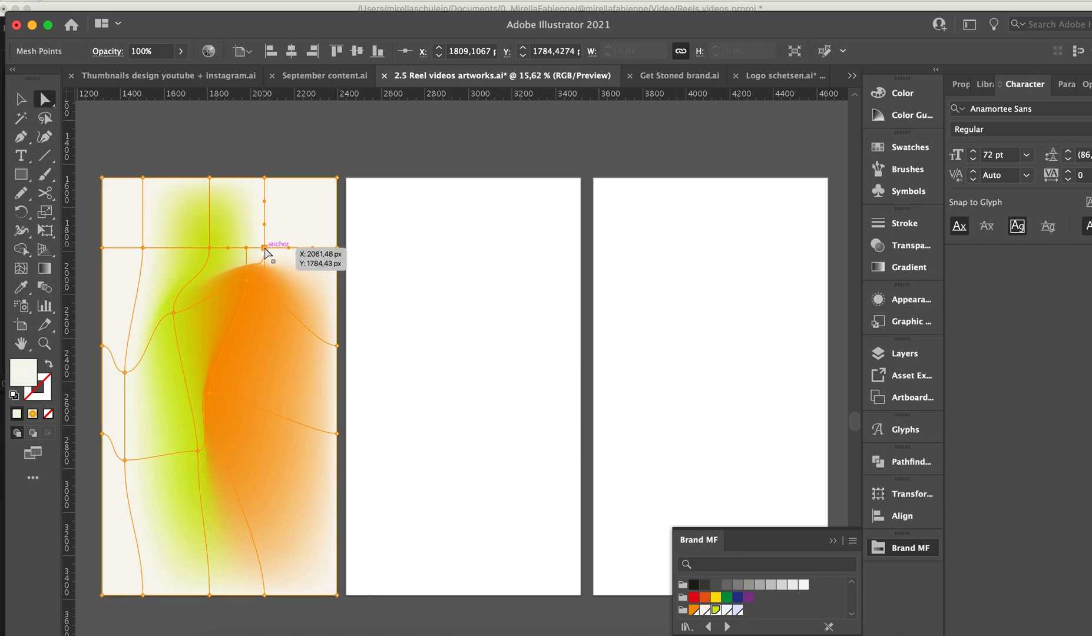
pyautogui.click(694, 610)
pyautogui.moveTo(268, 257); pyautogui.dragTo(296, 409)
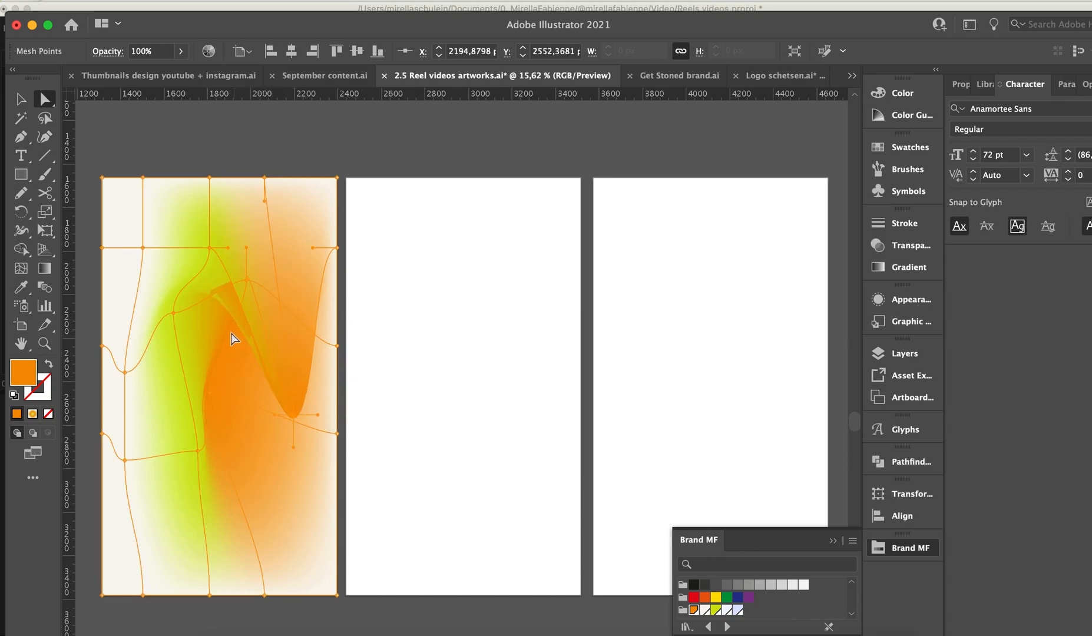
# Move the inner orange mesh point beside the fold to about X 1906, Y 2051 px and recolor it lavender (R=223 G=228 B=255).
pyautogui.moveTo(246, 282); pyautogui.dragTo(232, 304)
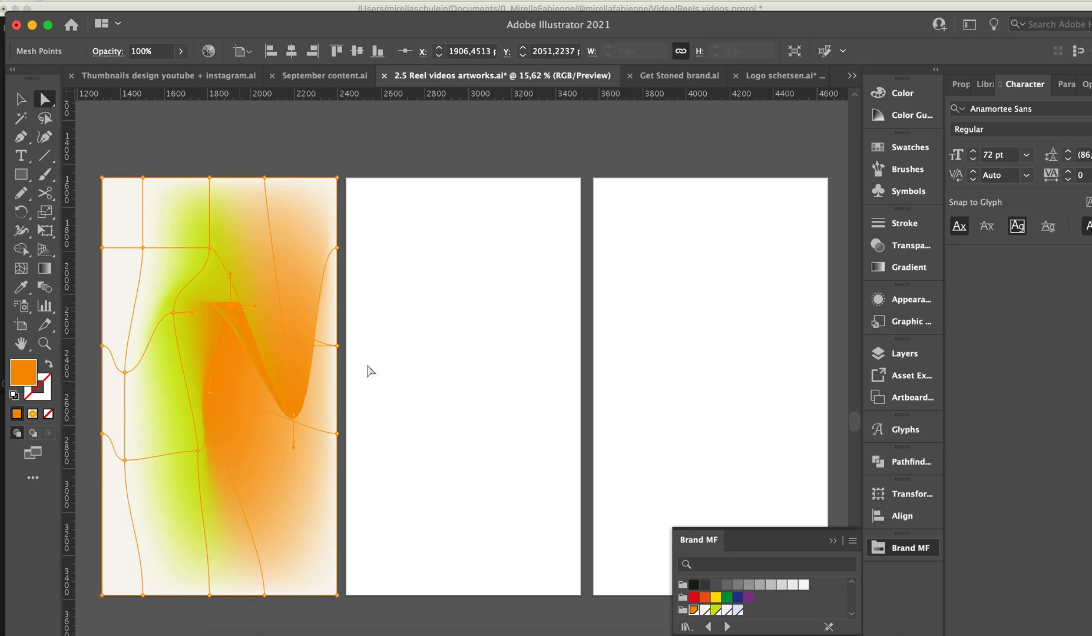
pyautogui.click(705, 611)
pyautogui.click(726, 612)
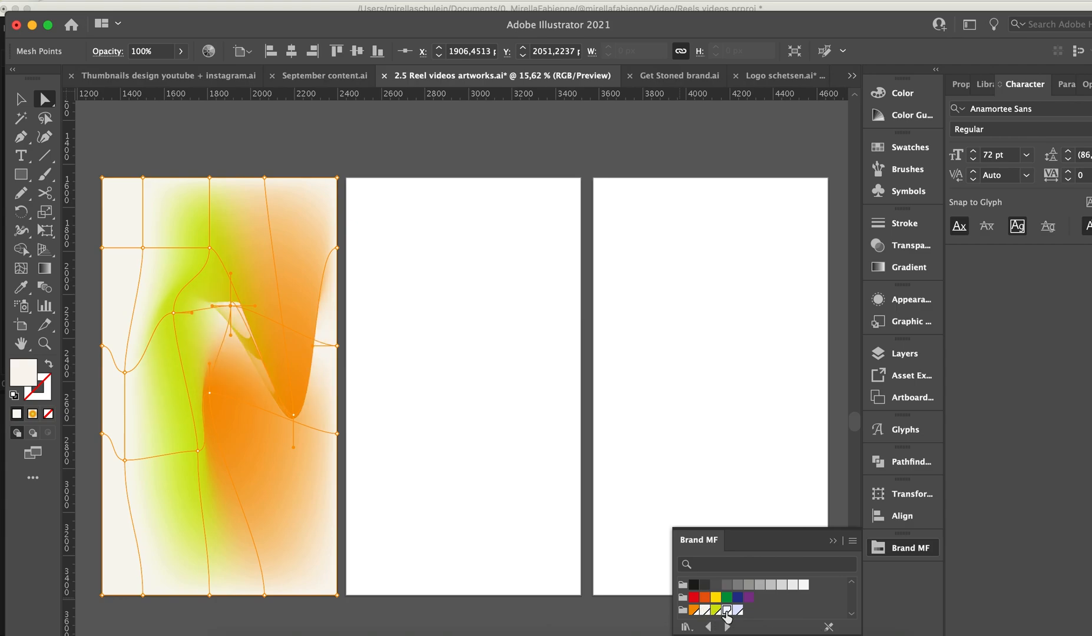
pyautogui.click(738, 610)
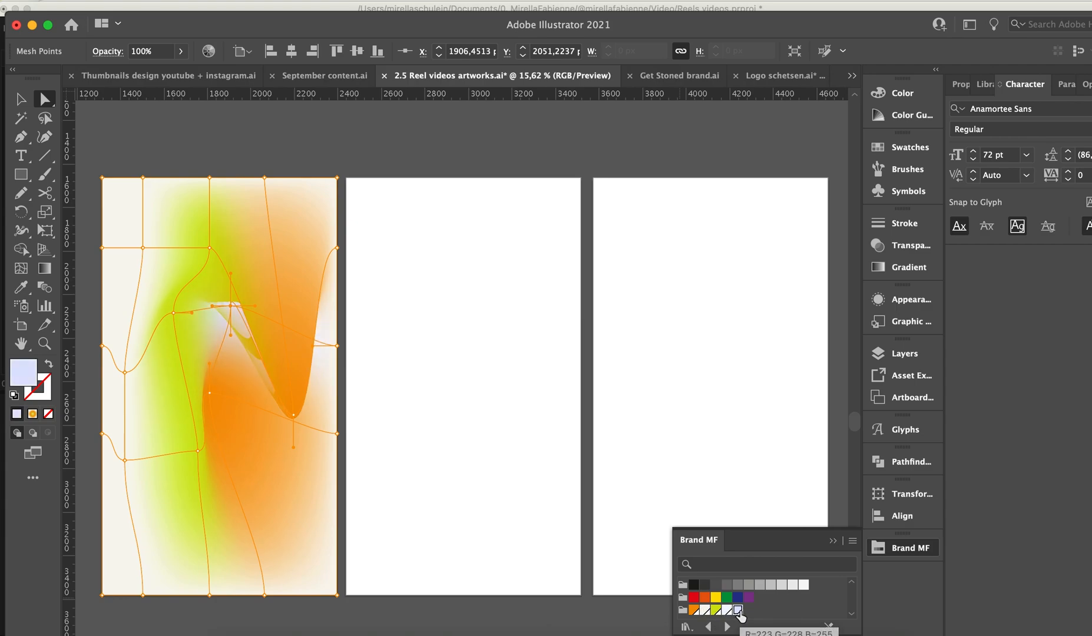
pyautogui.click(420, 476)
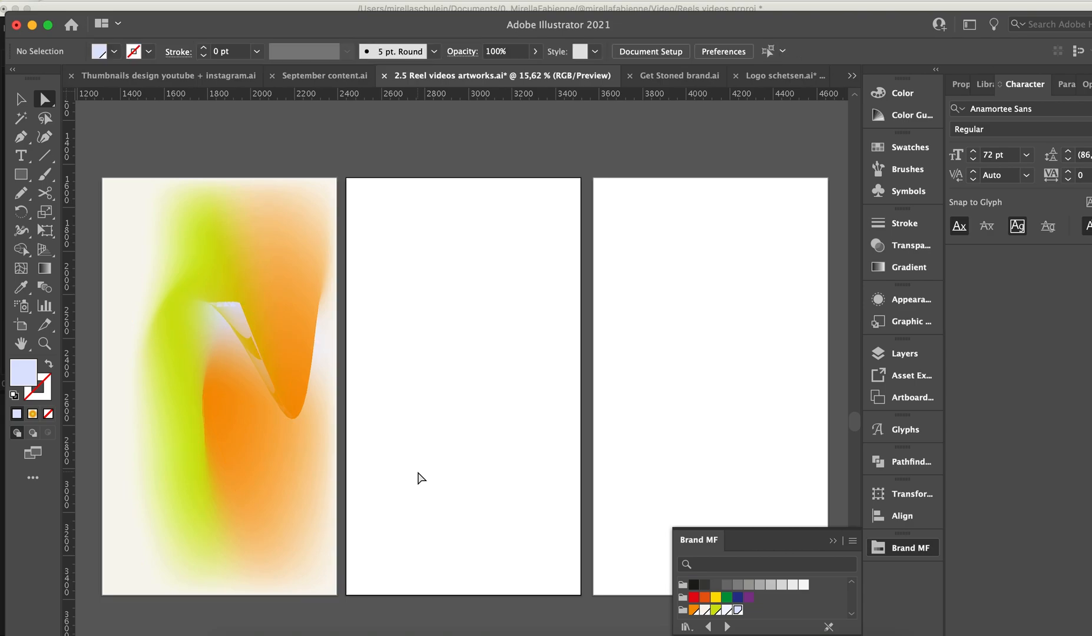
# Draw a closed, three-lobed freeform blob in the center of the middle artboard with the Pencil tool.
pyautogui.press('m')
pyautogui.press('n')
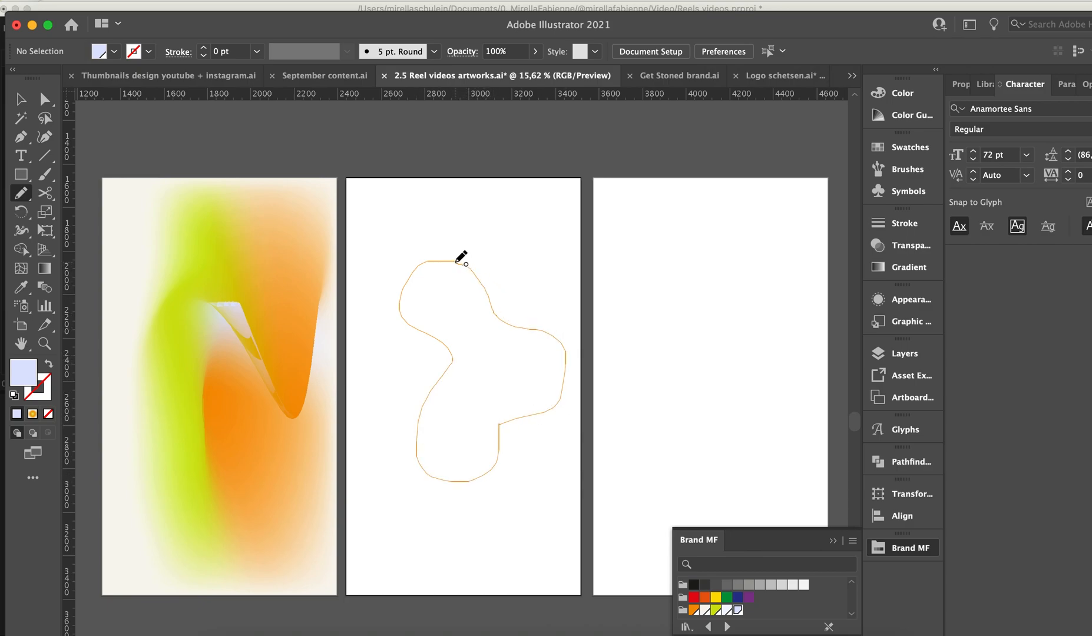
pyautogui.moveTo(457, 262); pyautogui.dragTo(456, 259)
# Add gradient mesh points to the blob, one in its upper lobe and one in its right lobe.
pyautogui.click(21, 269)
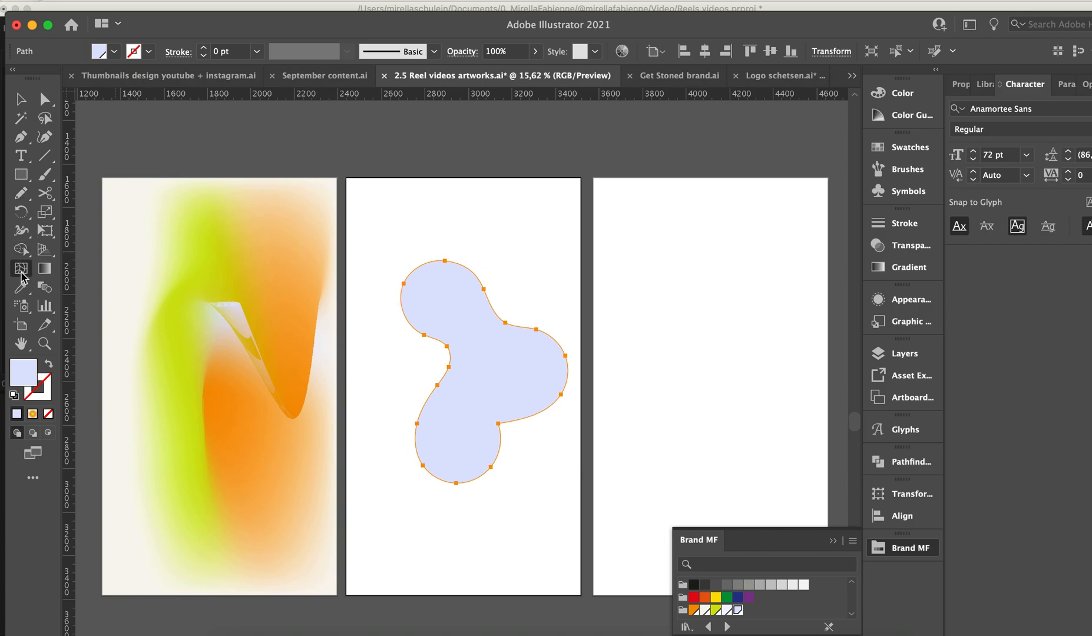
pyautogui.click(434, 285)
pyautogui.click(517, 383)
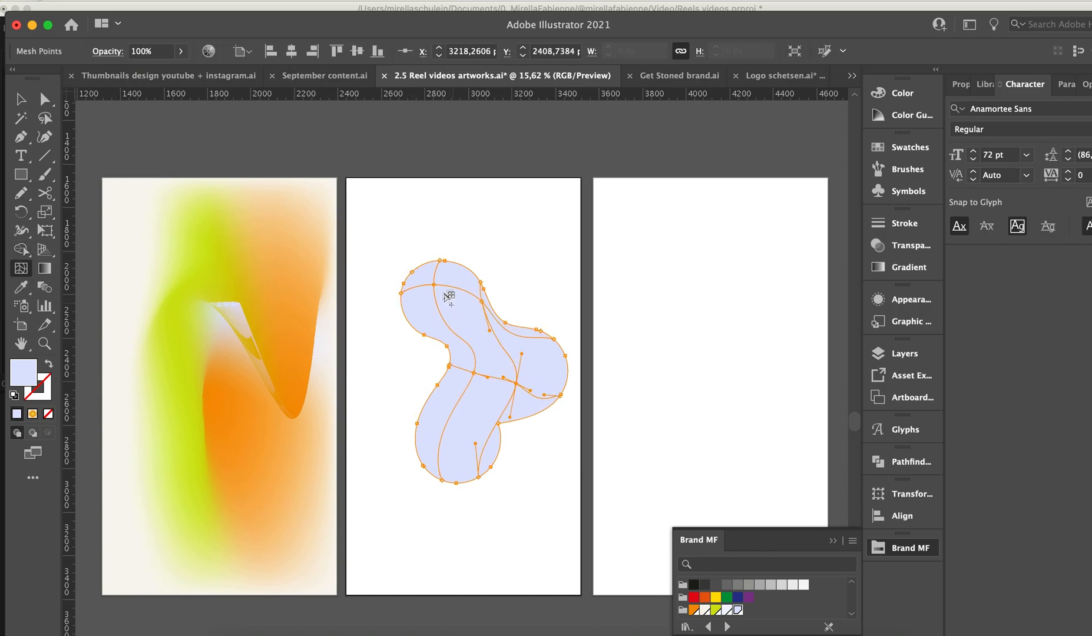
# Fill the blob's upper-lobe mesh point with lime green and the right-lobe point with pale lavender (R=243 G=245 B=255).
pyautogui.press('a')
pyautogui.click(434, 285)
pyautogui.click(716, 610)
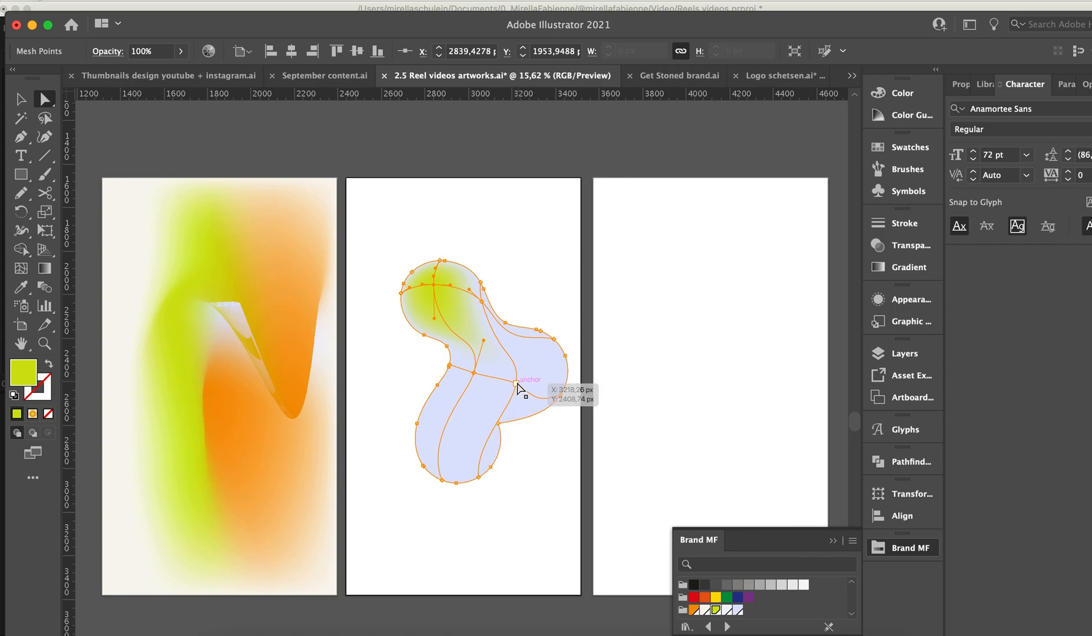
pyautogui.click(516, 384)
pyautogui.click(728, 611)
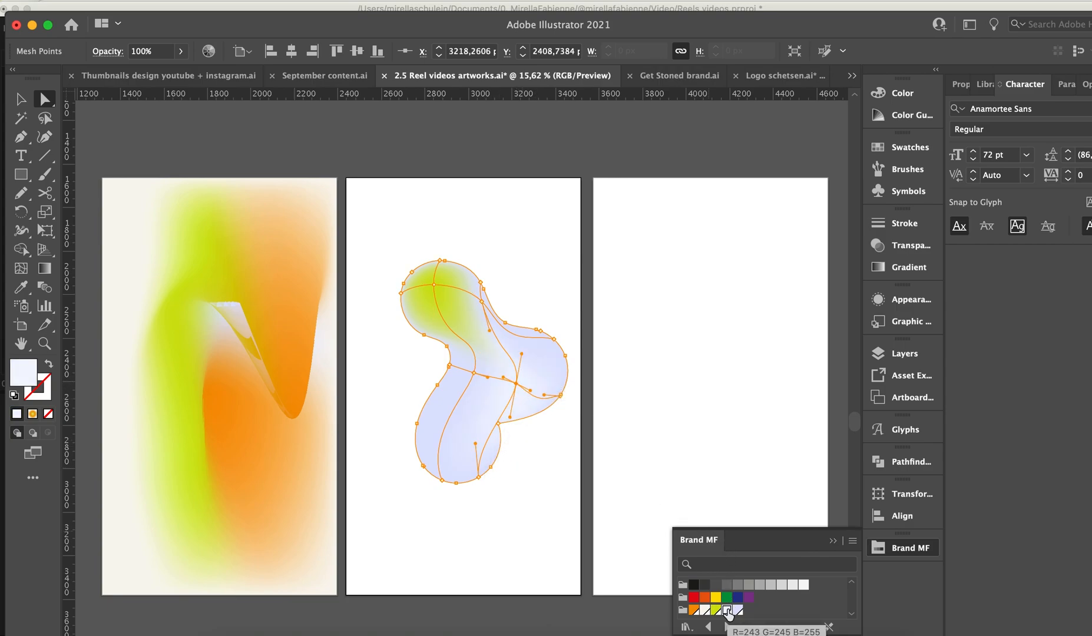
# Fill the blob's central mesh point, where its lobes meet, with orange.
pyautogui.click(479, 478)
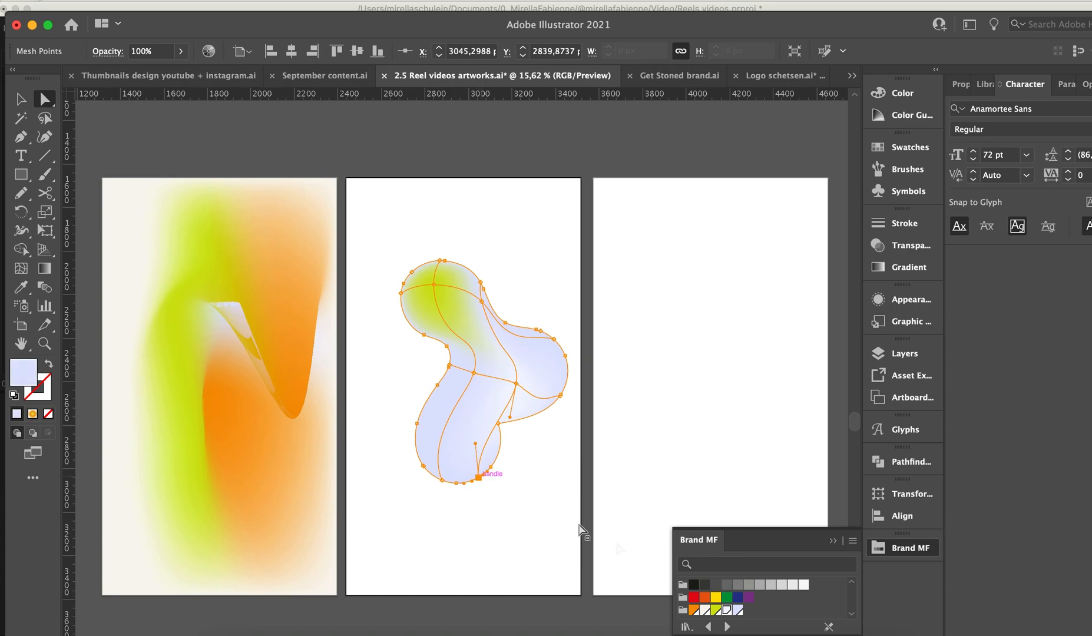
pyautogui.click(474, 372)
pyautogui.click(704, 610)
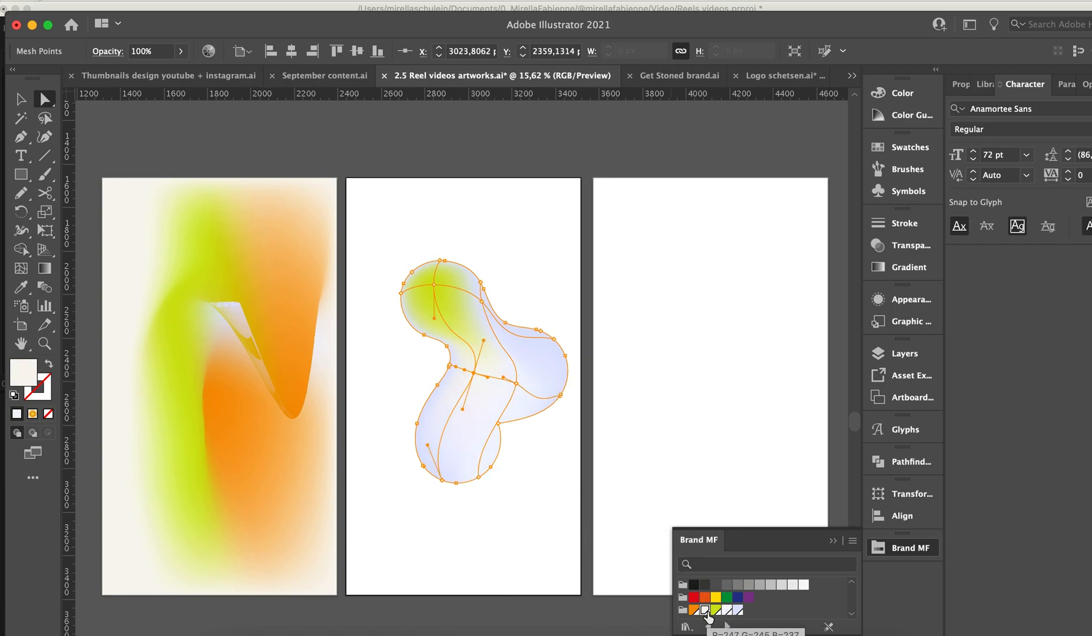
pyautogui.click(694, 611)
# Shift the whole blob slightly to the left on the middle artboard and deselect it.
pyautogui.press('v')
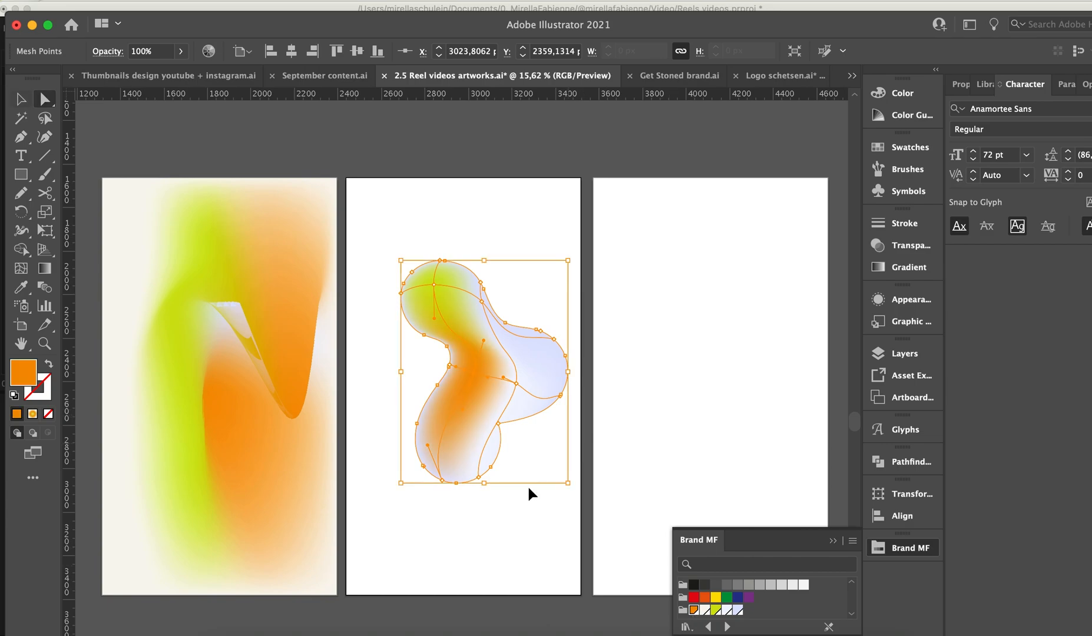
pyautogui.click(529, 490)
pyautogui.moveTo(538, 403); pyautogui.dragTo(522, 403)
pyautogui.click(529, 534)
# Draw a large orange circle on the third artboard and place it near the artboard's center.
pyautogui.press('l')
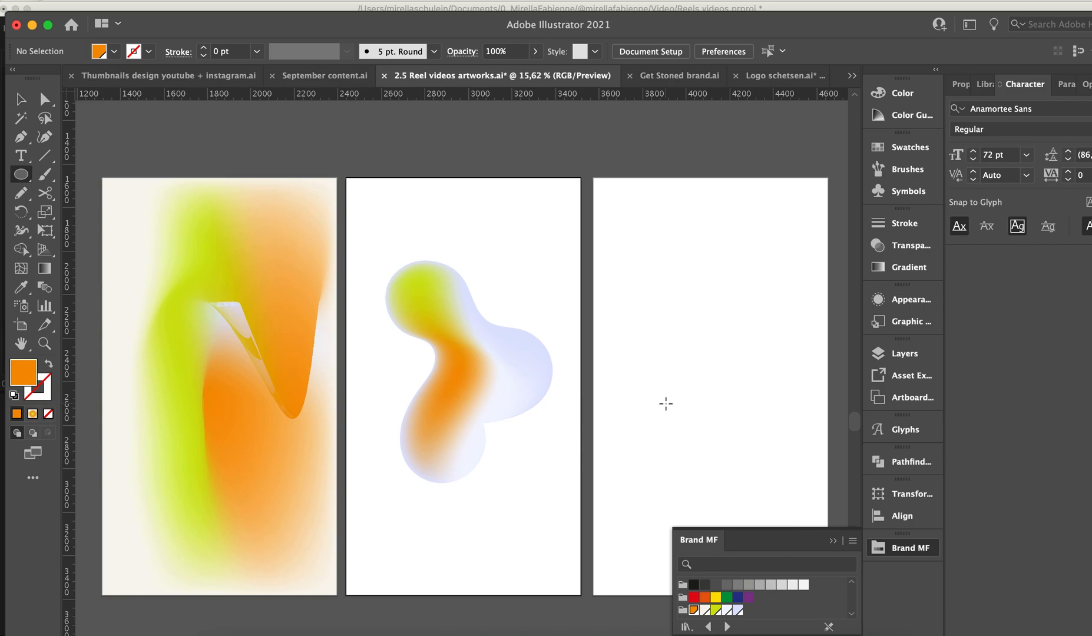
pyautogui.moveTo(613, 298); pyautogui.dragTo(787, 492)
pyautogui.press('v')
pyautogui.moveTo(745, 456); pyautogui.dragTo(746, 444)
# Give the circle the radial lime-green, orange and off-white gradient, with an angle of -120° and an aspect ratio of 40%.
pyautogui.click(911, 267)
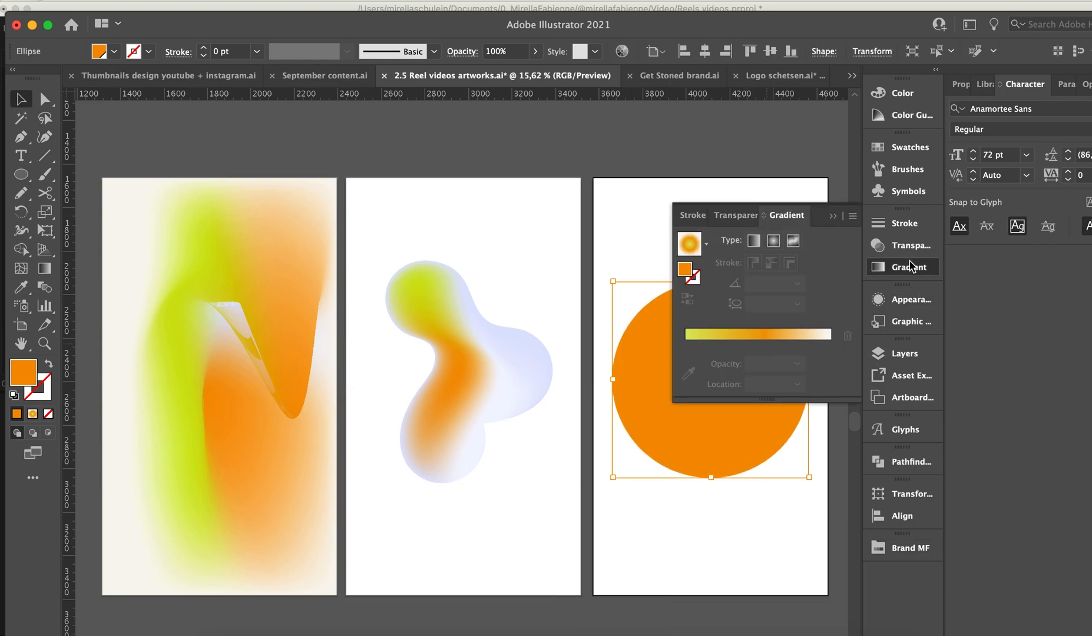
pyautogui.click(701, 246)
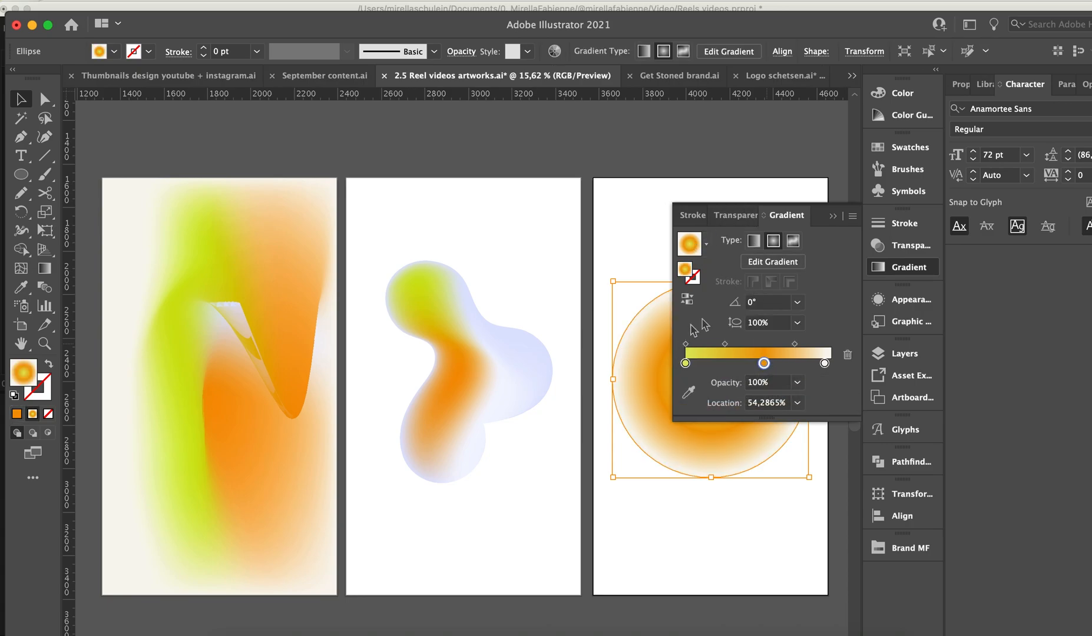
pyautogui.click(798, 303)
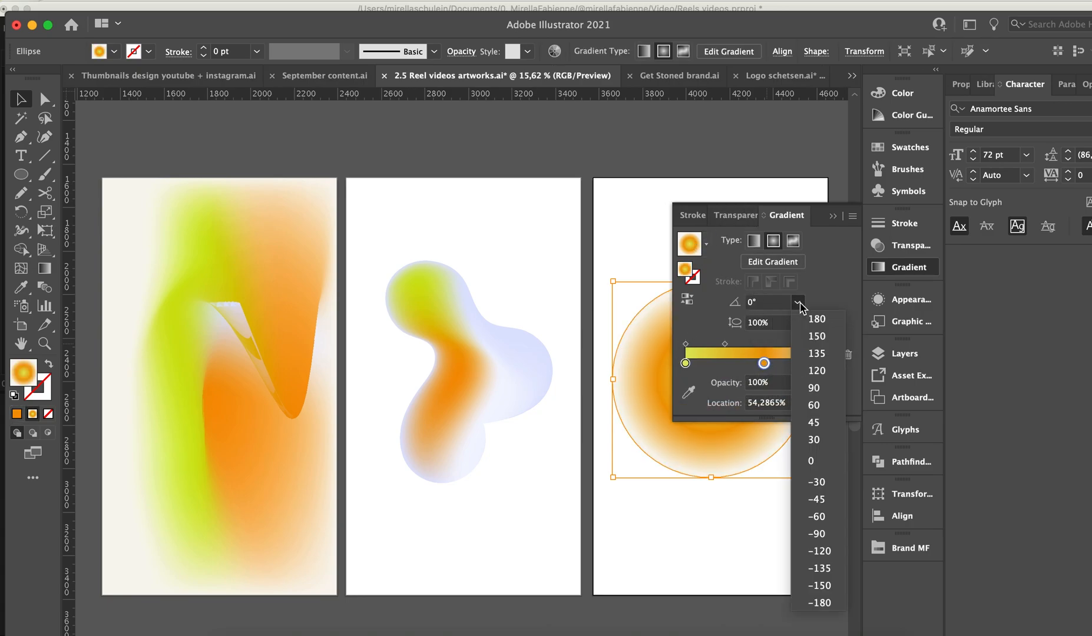
pyautogui.click(824, 552)
pyautogui.click(794, 325)
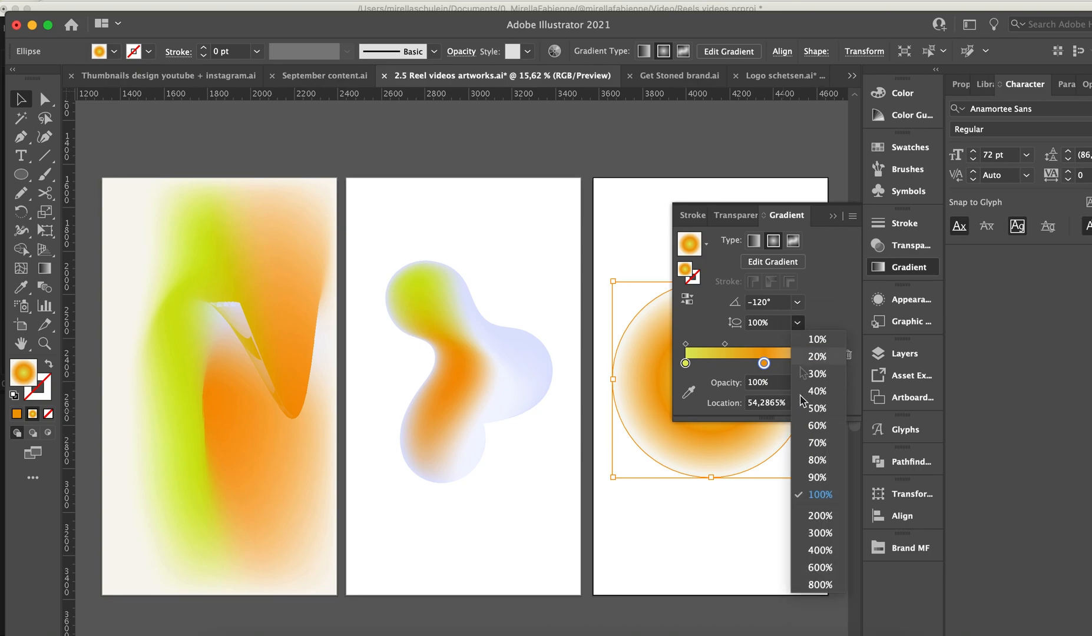
pyautogui.click(824, 396)
pyautogui.click(675, 497)
pyautogui.click(833, 216)
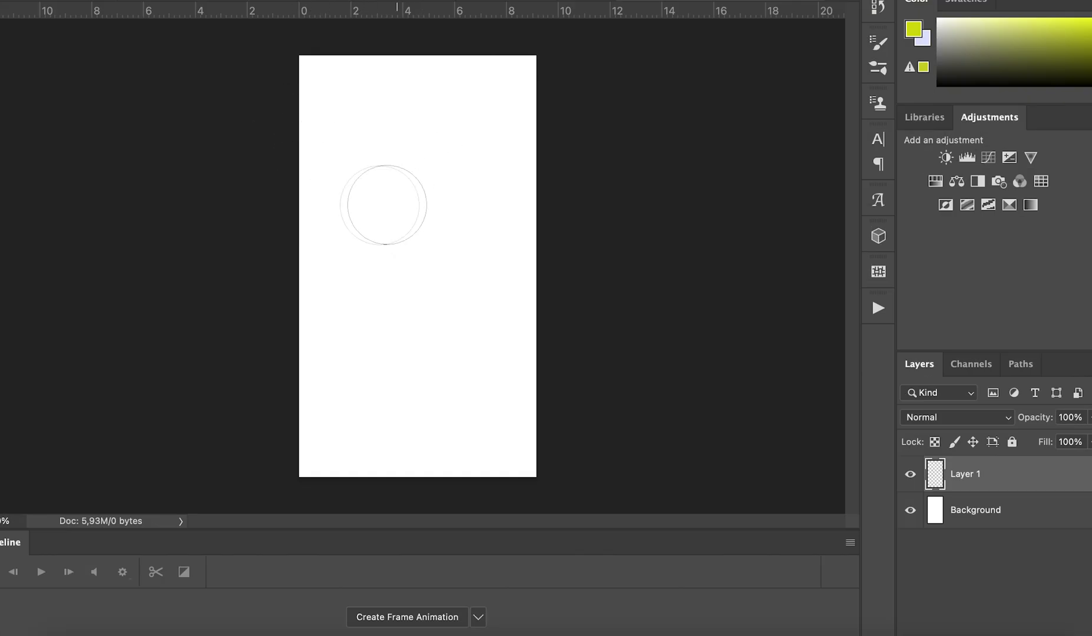
# In Photoshop, paint soft lime-green areas on Layer 1 and add lavender strokes across the upper part and along both sides.
pyautogui.moveTo(382, 207)
pyautogui.mouseDown()
pyautogui.moveTo(372, 237)
pyautogui.moveTo(393, 288)
pyautogui.mouseUp()
pyautogui.moveTo(492, 369)
pyautogui.mouseDown()
pyautogui.moveTo(490, 393)
pyautogui.moveTo(396, 400)
pyautogui.moveTo(443, 401)
pyautogui.mouseUp()
pyautogui.press('x')
pyautogui.moveTo(519, 227)
pyautogui.mouseDown()
pyautogui.moveTo(480, 219)
pyautogui.moveTo(478, 313)
pyautogui.mouseUp()
pyautogui.moveTo(338, 311); pyautogui.dragTo(353, 317)
pyautogui.moveTo(463, 134)
pyautogui.mouseDown()
pyautogui.moveTo(328, 136)
pyautogui.moveTo(321, 162)
pyautogui.mouseUp()
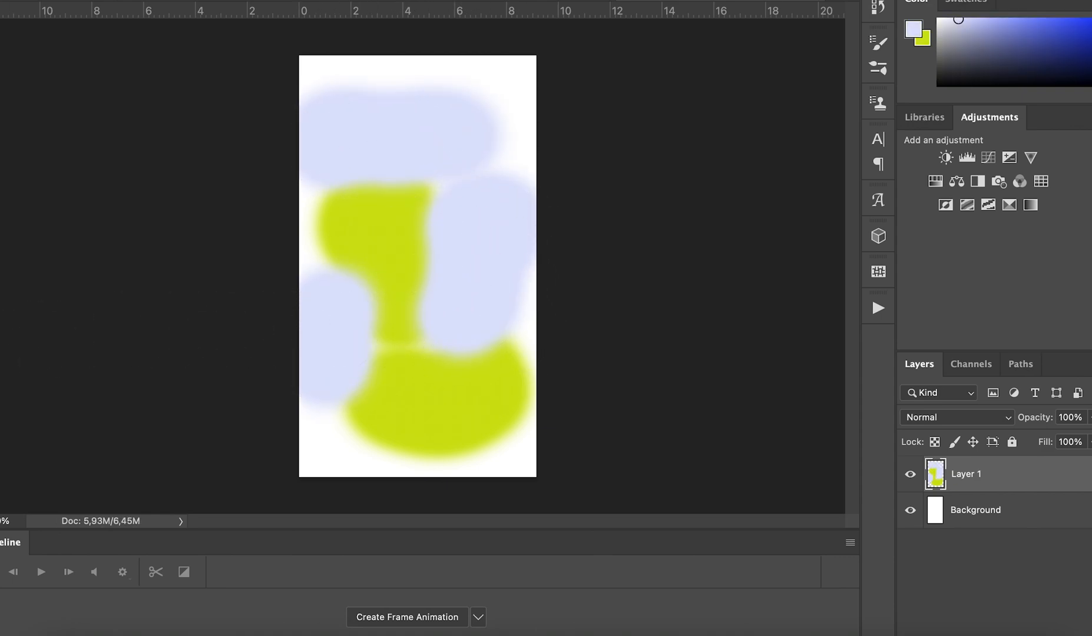
# Set the foreground color to orange, ff9537.
pyautogui.click(1, 439)
pyautogui.moveTo(979, 239); pyautogui.dragTo(975, 267)
pyautogui.moveTo(898, 69); pyautogui.dragTo(906, 54)
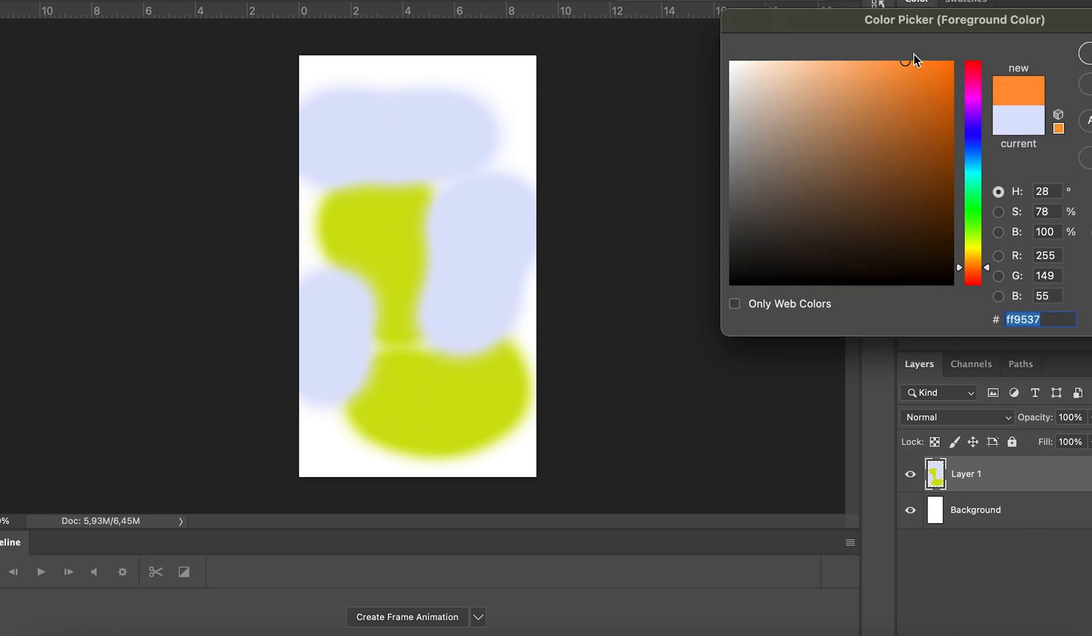
pyautogui.press('Return')
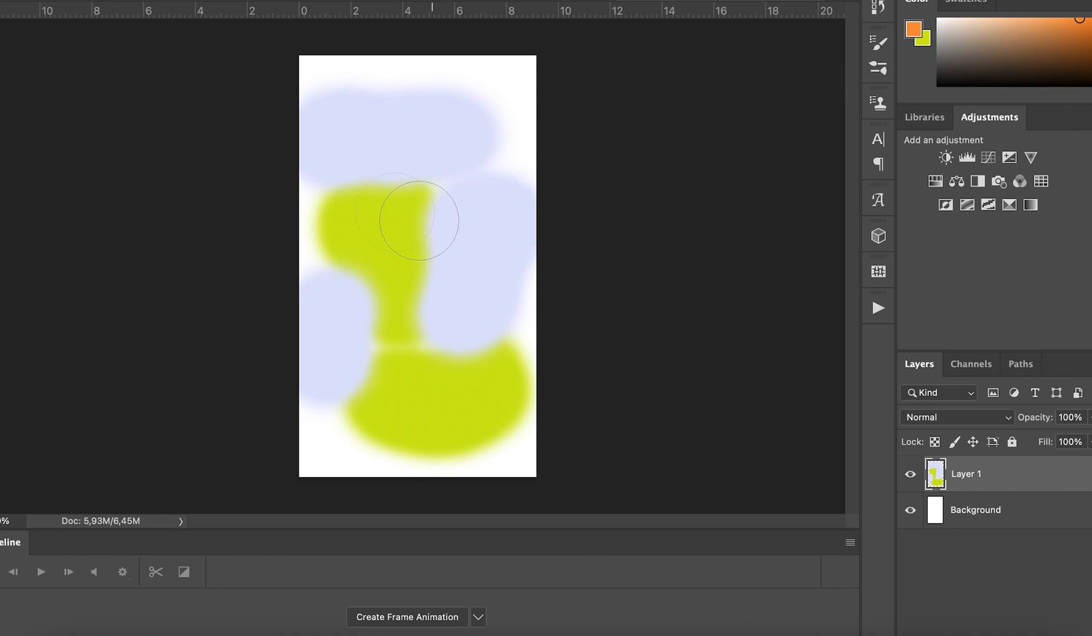
# Paint four orange strokes on Layer 1 at the canvas's upper area, left edge, bottom and center, and hide the Background layer.
pyautogui.moveTo(318, 204); pyautogui.dragTo(341, 242)
pyautogui.moveTo(504, 152); pyautogui.dragTo(383, 96)
pyautogui.moveTo(507, 428)
pyautogui.mouseDown()
pyautogui.moveTo(433, 450)
pyautogui.moveTo(315, 426)
pyautogui.mouseUp()
pyautogui.moveTo(436, 306); pyautogui.dragTo(457, 342)
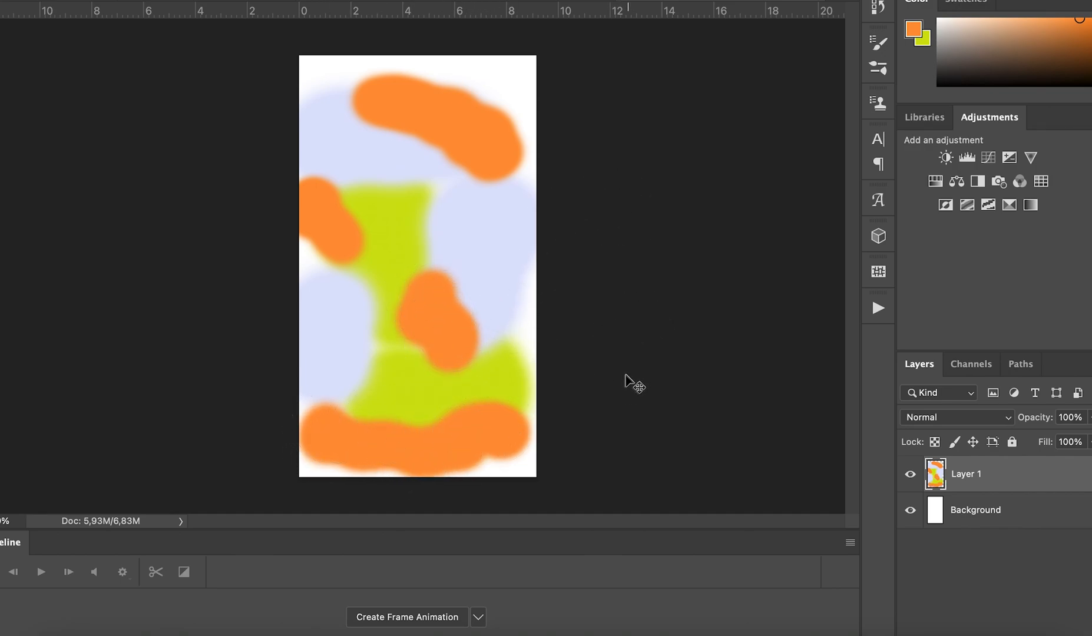
pyautogui.click(910, 510)
# Draw a 9.4 cm circle across the full width of the canvas and remove its stroke.
pyautogui.moveTo(298, 183); pyautogui.dragTo(607, 429)
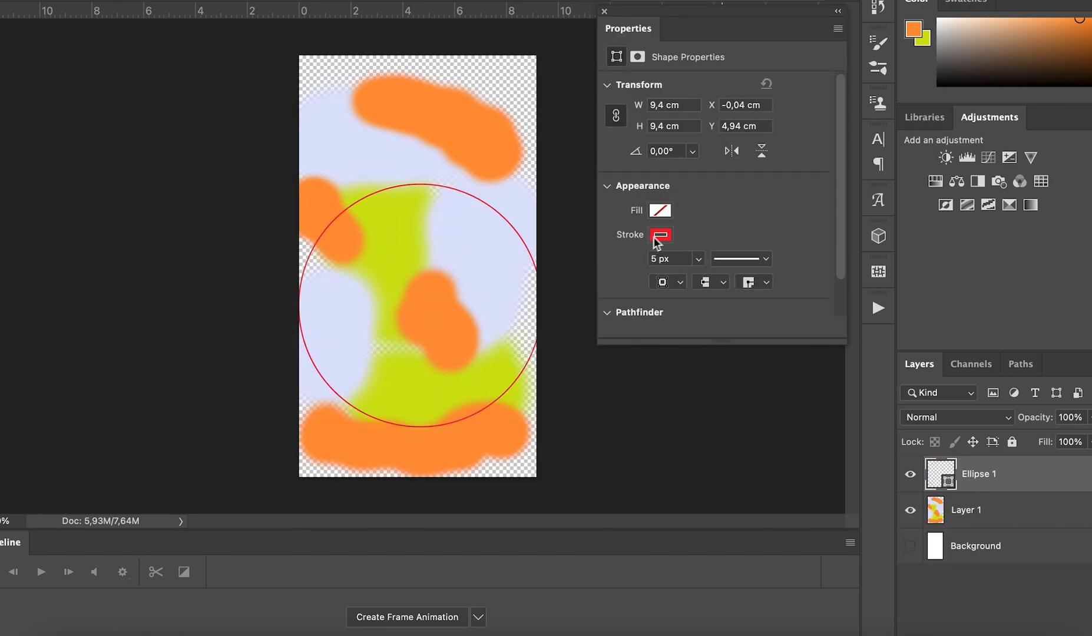
pyautogui.click(660, 236)
pyautogui.click(625, 269)
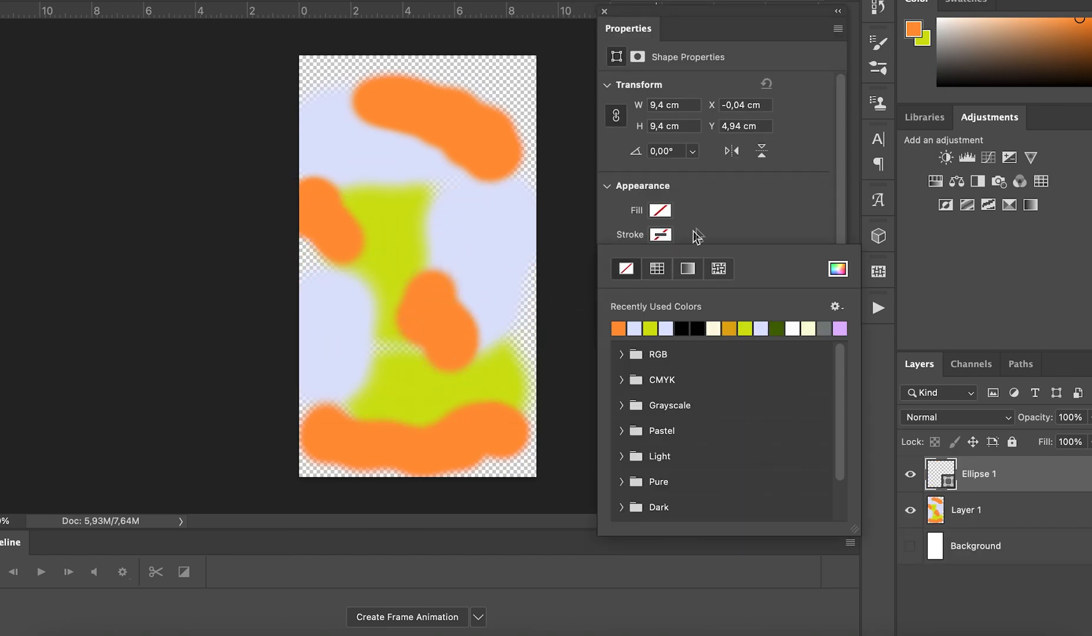
# Fill the circle with cream and move it up near the middle of the canvas.
pyautogui.click(658, 212)
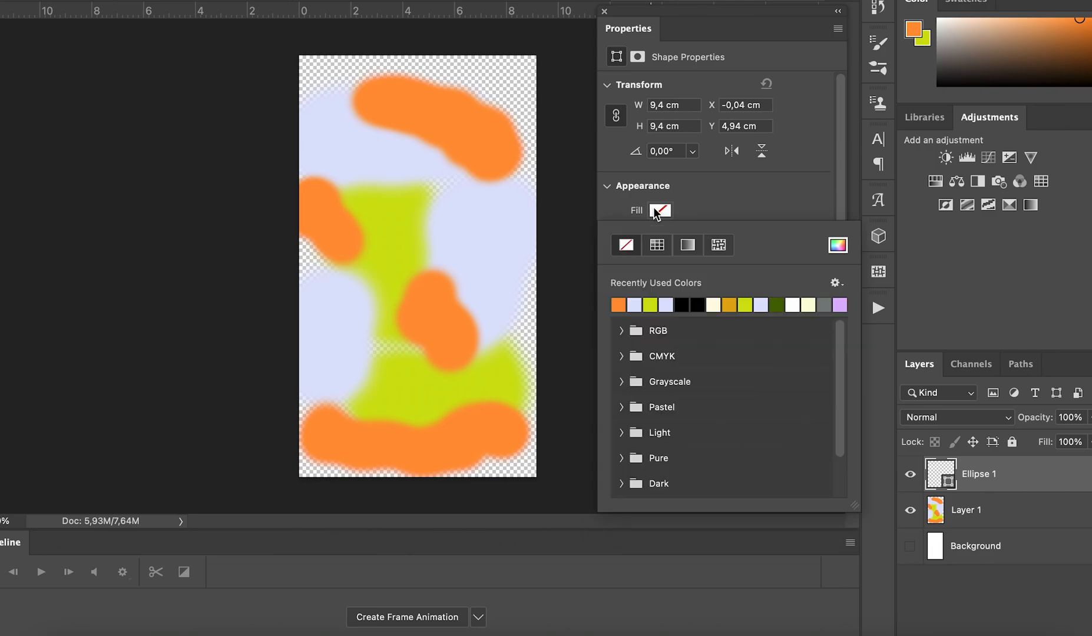
pyautogui.click(713, 304)
pyautogui.click(712, 203)
pyautogui.moveTo(508, 306); pyautogui.dragTo(474, 307)
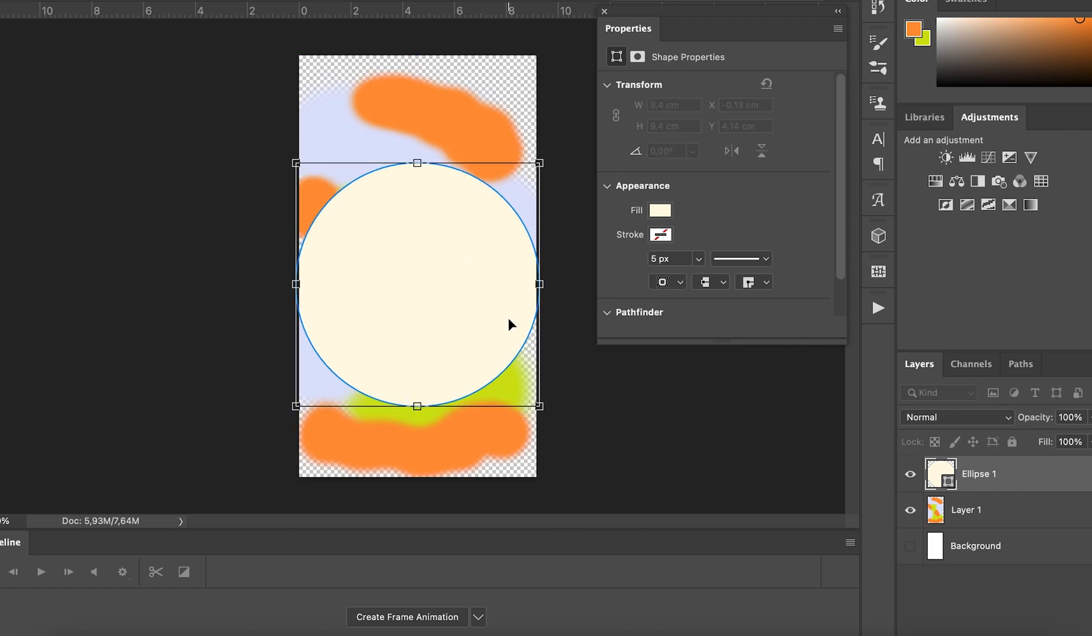
# Scale the circle down to 8.67 cm and center it horizontally on the canvas at about X 0.23 cm, Y 4.02 cm.
pyautogui.moveTo(538, 404); pyautogui.dragTo(521, 392)
pyautogui.moveTo(452, 339); pyautogui.dragTo(484, 350)
pyautogui.moveTo(530, 398)
pyautogui.mouseDown()
pyautogui.moveTo(538, 406)
pyautogui.moveTo(520, 386)
pyautogui.mouseUp()
pyautogui.moveTo(449, 324); pyautogui.dragTo(444, 323)
pyautogui.press('Return')
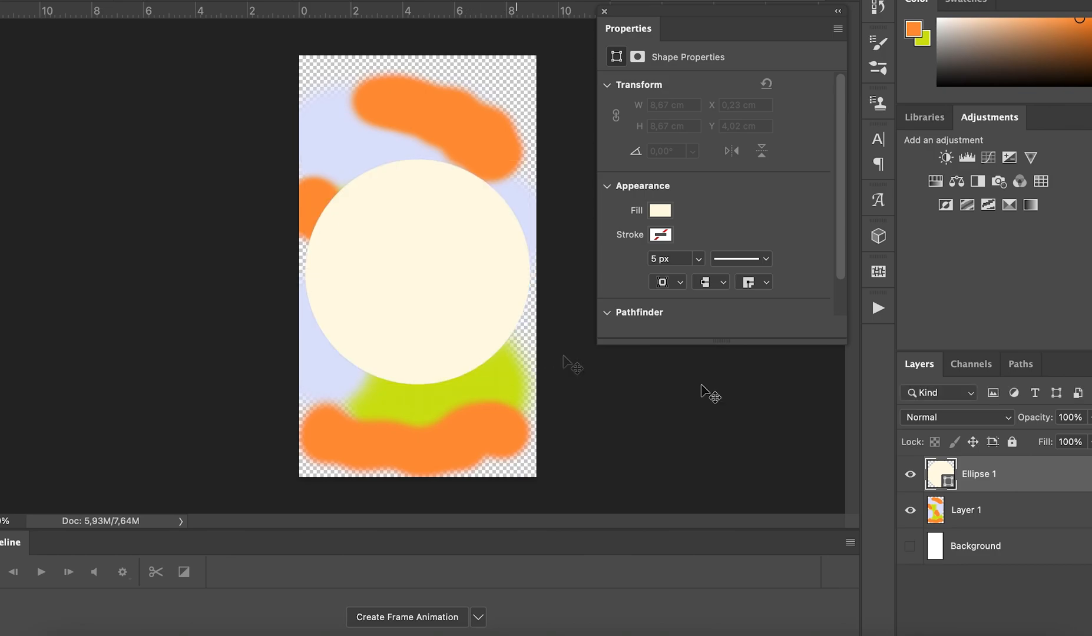
# Place Layer 1 above Ellipse 1 and clip it to the circle with a clipping mask.
pyautogui.rightClick(983, 473)
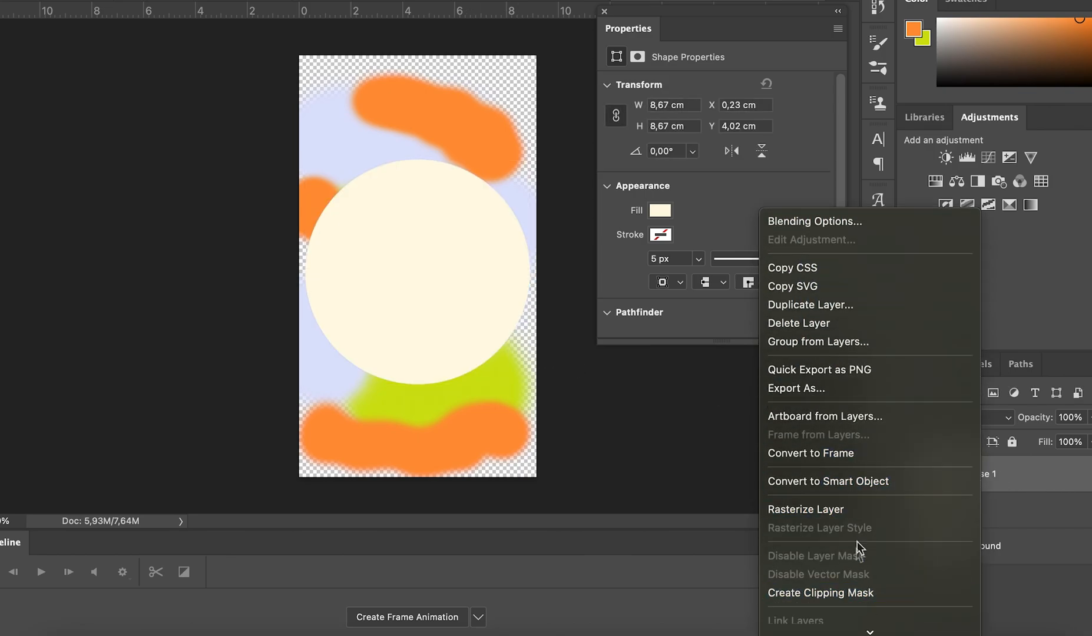
pyautogui.click(853, 592)
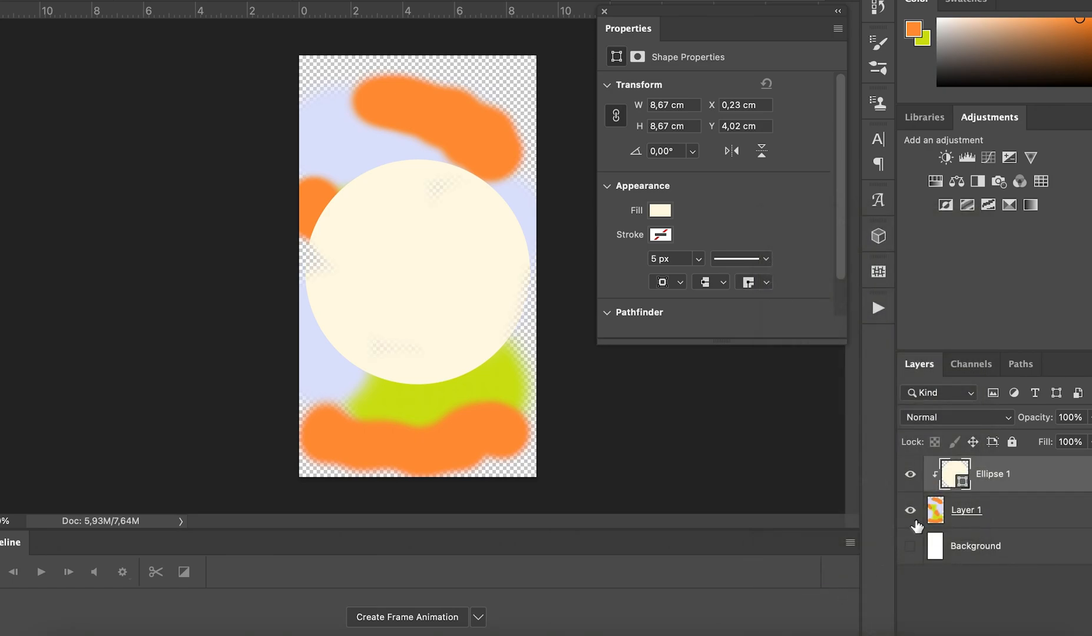
pyautogui.moveTo(956, 512); pyautogui.dragTo(963, 476)
pyautogui.rightClick(963, 476)
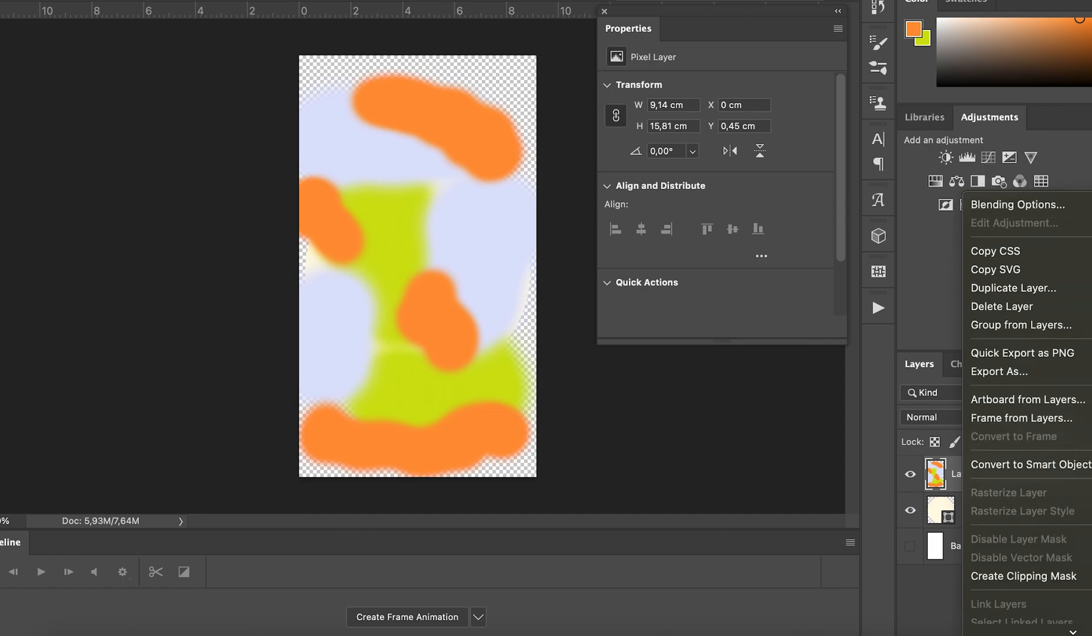
pyautogui.click(1031, 397)
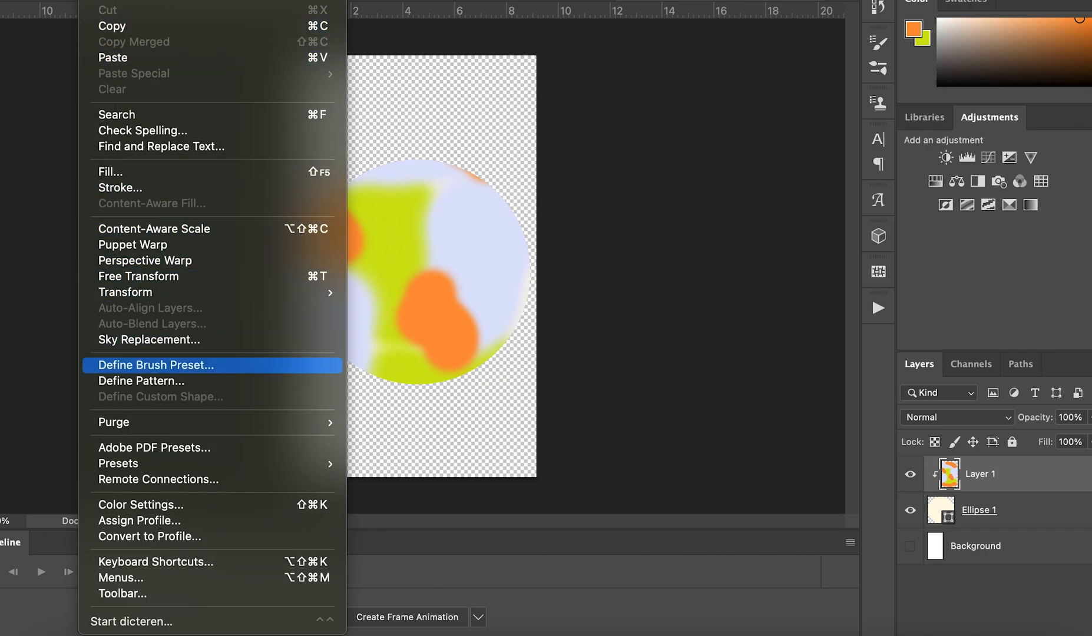
# Warp Layer 1 inside the circle, pulling its middle colors outward to both sides into a diagonal fold.
pyautogui.moveTo(177, 293)
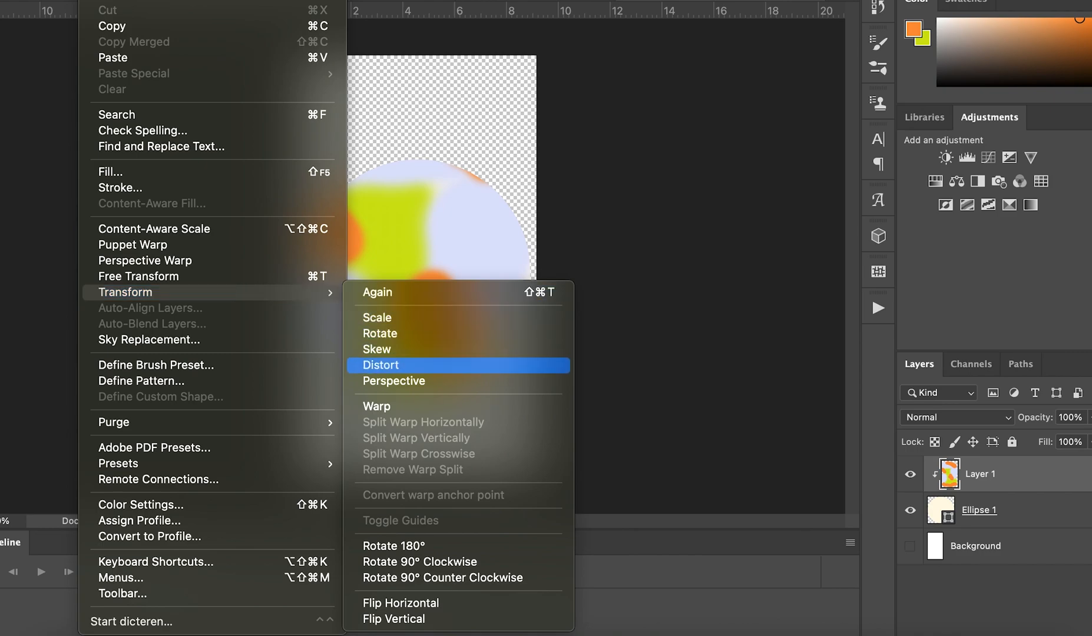
pyautogui.click(377, 407)
pyautogui.moveTo(384, 212); pyautogui.dragTo(351, 260)
pyautogui.moveTo(454, 267); pyautogui.dragTo(493, 295)
pyautogui.moveTo(363, 287); pyautogui.dragTo(310, 275)
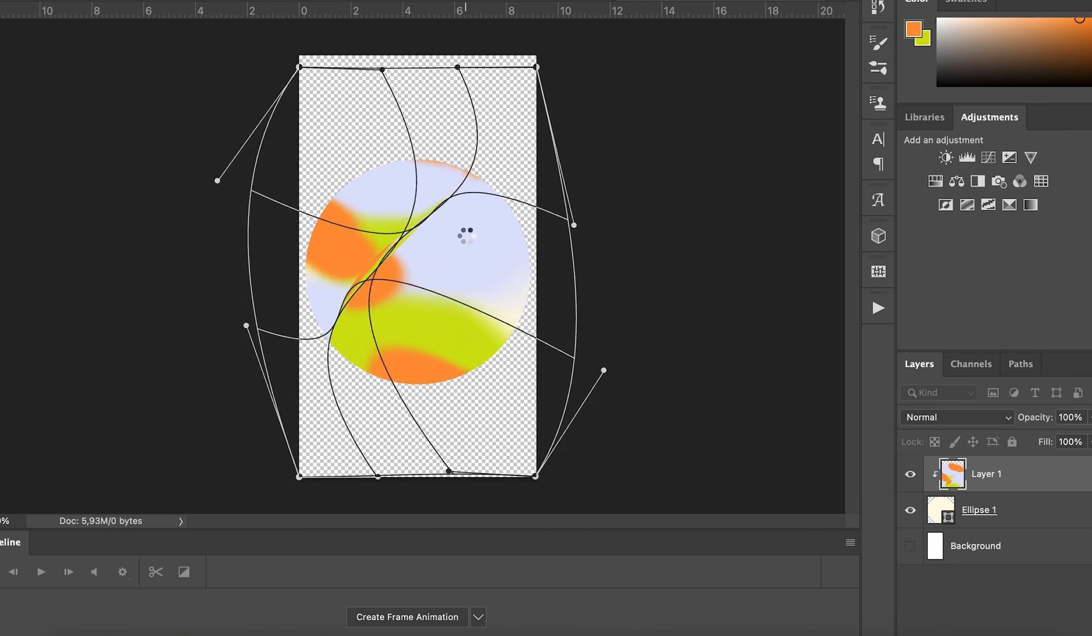
# Duplicate the warped Layer 1 and clip the copy to the circle.
pyautogui.hotkey('ctrl', 'j')
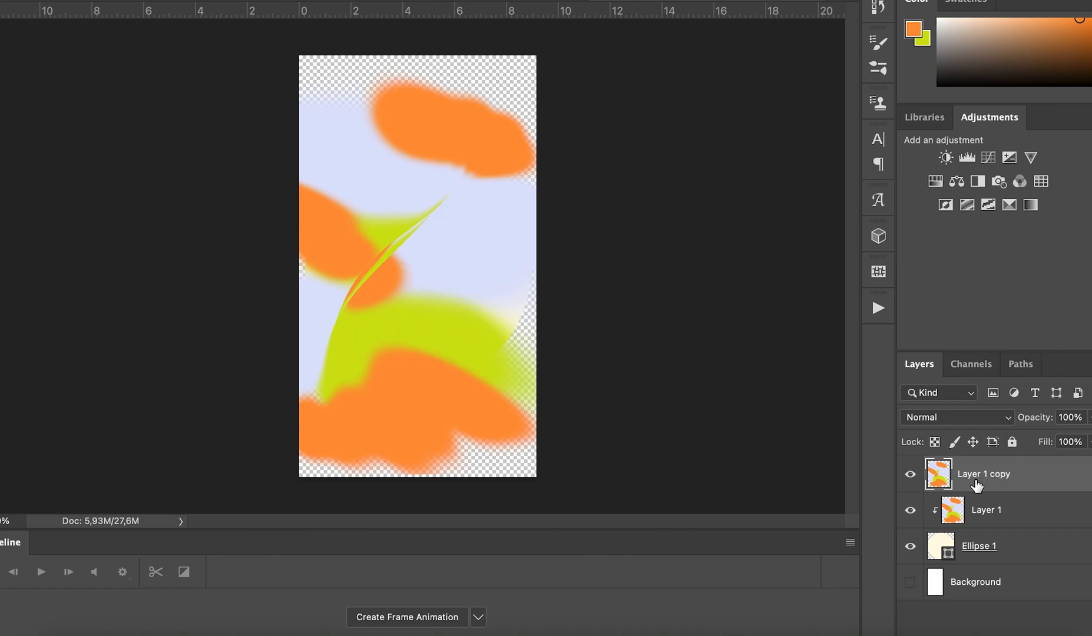
pyautogui.rightClick(976, 481)
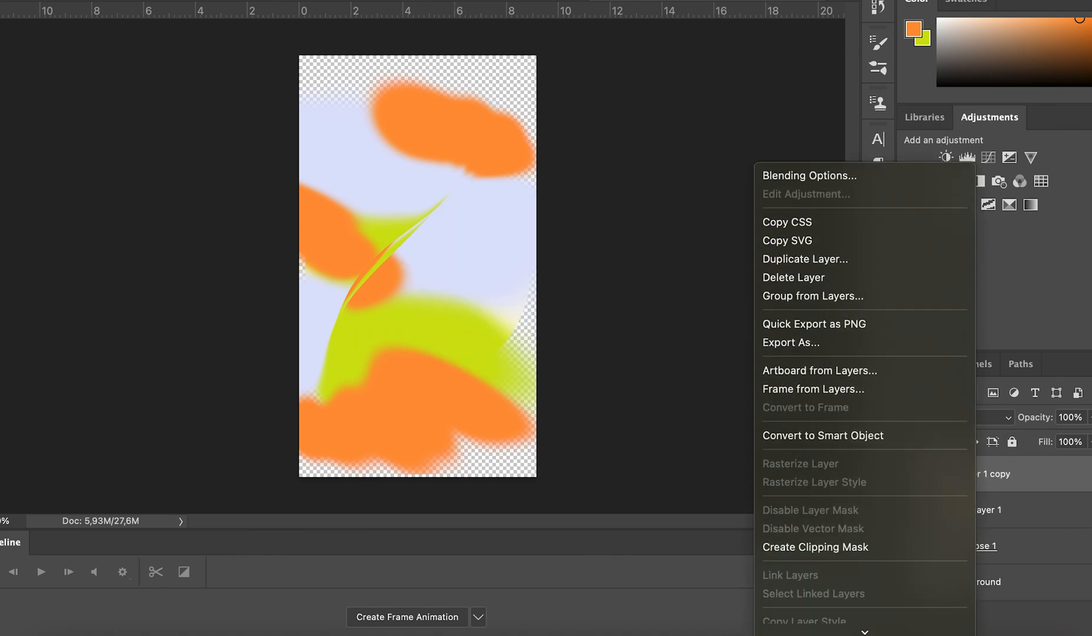
pyautogui.click(903, 403)
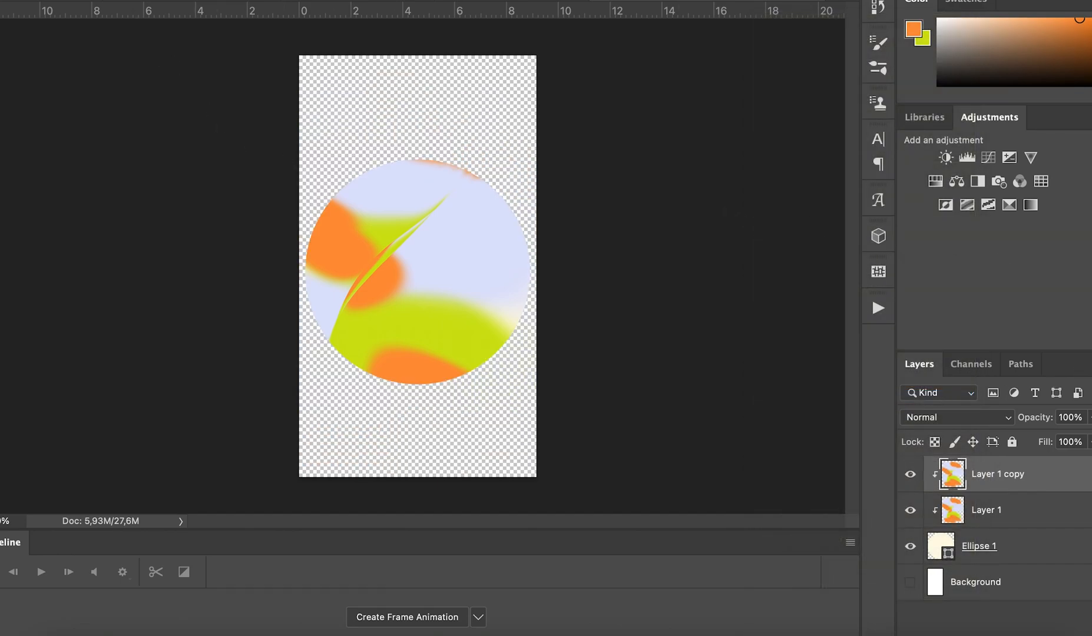
# Warp Layer 1 copy, pulling its upper part up and its lower middle to the right into overlapping curved color shapes.
pyautogui.click(97, 2)
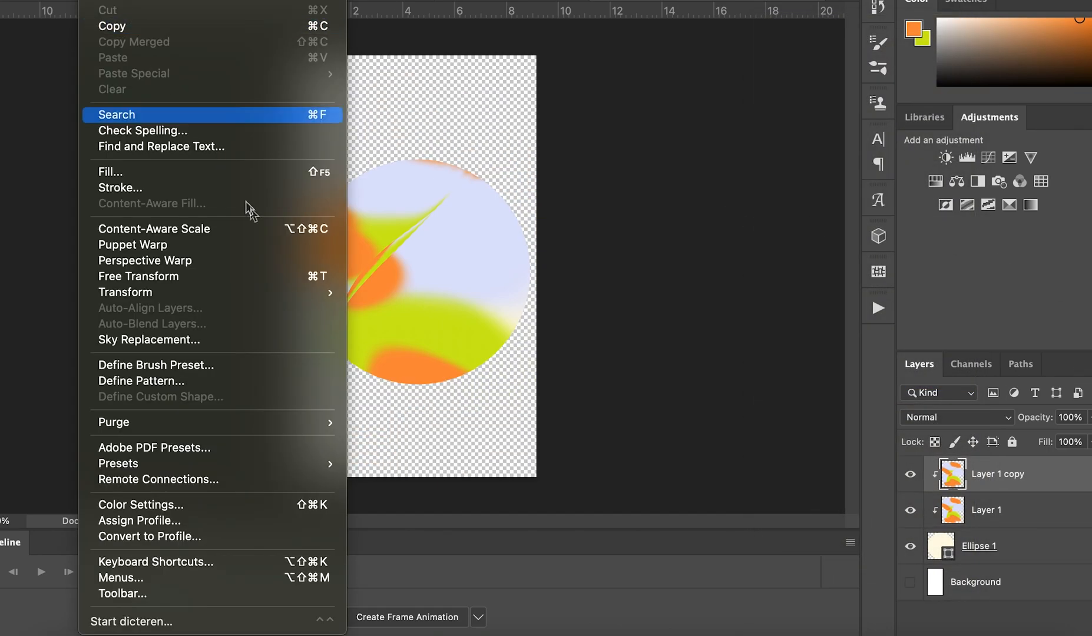
pyautogui.moveTo(337, 294)
pyautogui.click(443, 408)
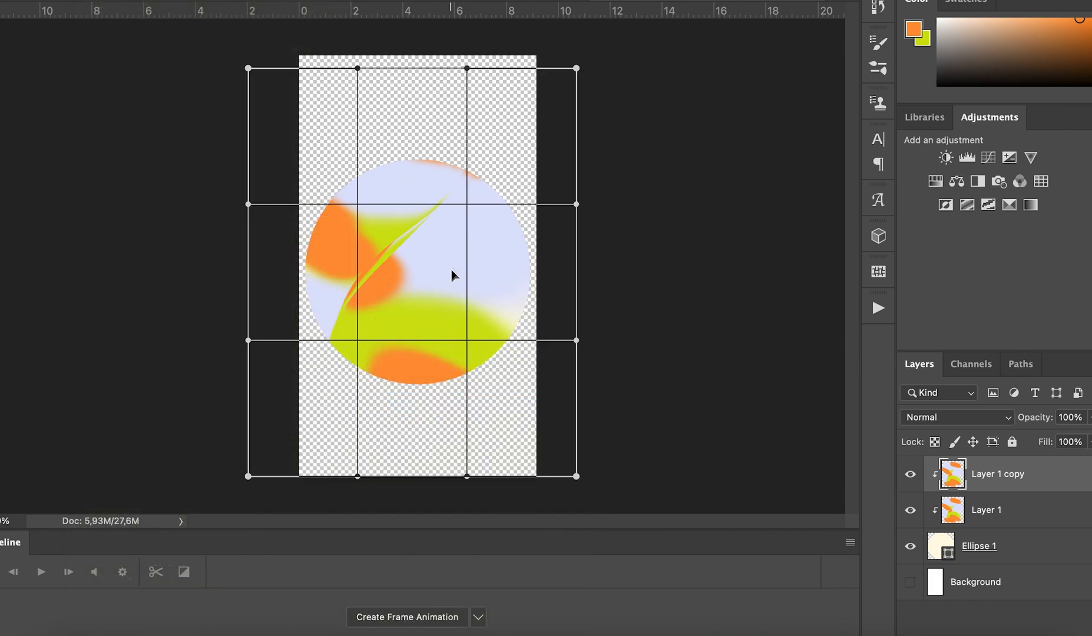
pyautogui.moveTo(385, 204); pyautogui.dragTo(397, 87)
pyautogui.moveTo(380, 299); pyautogui.dragTo(500, 265)
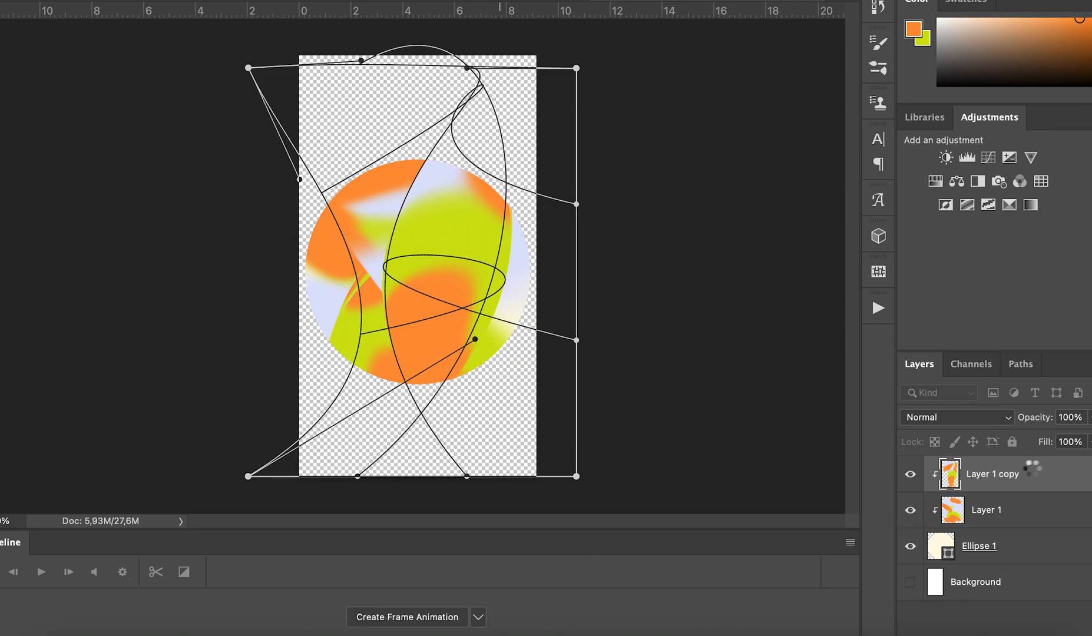
# Group Layer 1 copy, Layer 1 and Ellipse 1, and duplicate the group.
pyautogui.keyDown('shift'); pyautogui.click(1013, 516); pyautogui.keyUp('shift')
pyautogui.keyDown('shift'); pyautogui.click(1034, 553); pyautogui.keyUp('shift')
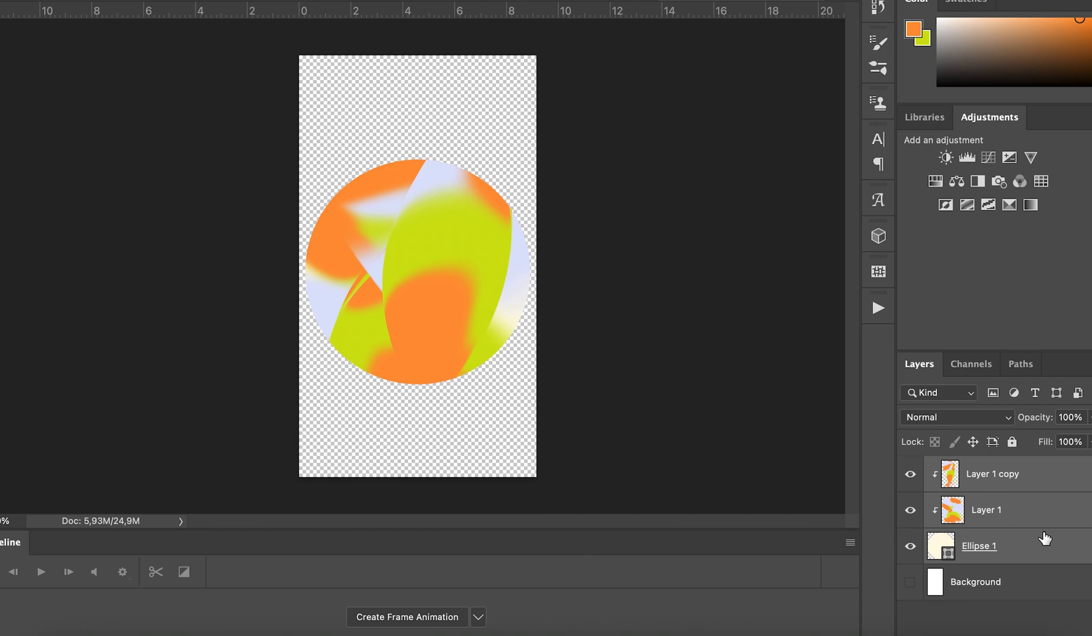
pyautogui.press('super+g')
pyautogui.press('super+j')
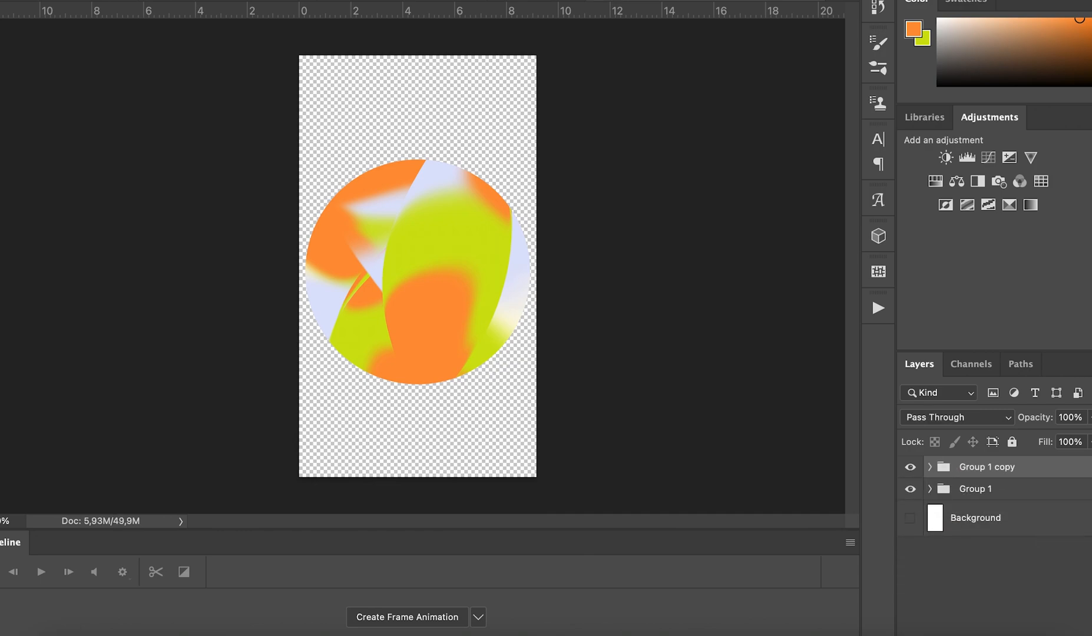
# Hide the original Group 1 and convert Group 1 copy to a smart object.
pyautogui.click(910, 490)
pyautogui.rightClick(963, 465)
pyautogui.scroll(-10, 1050, 505)
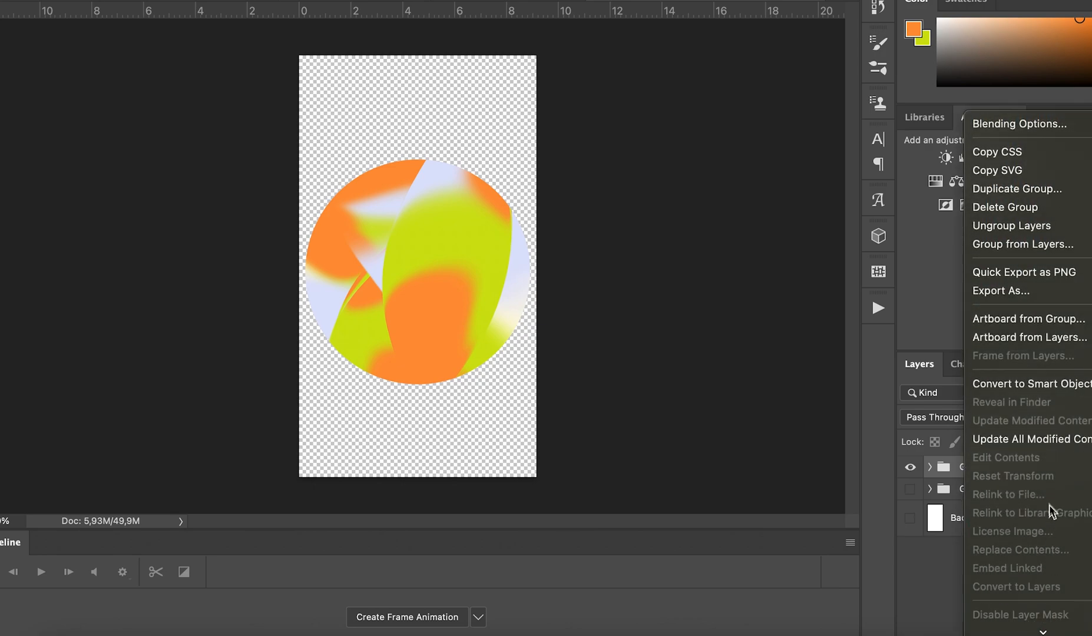
pyautogui.click(1026, 382)
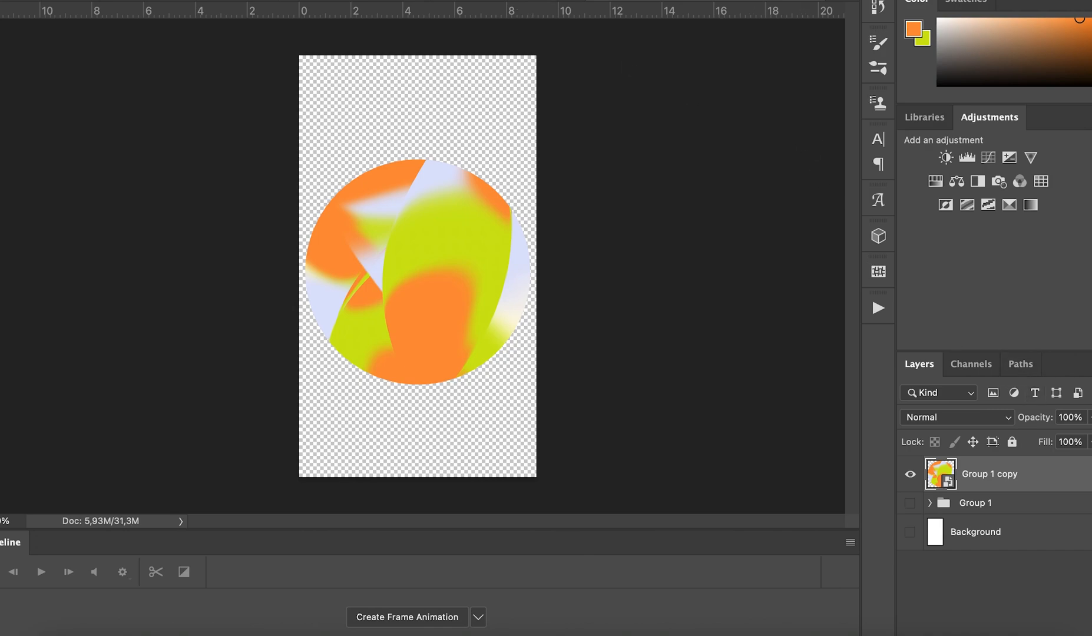
# Apply an Add Noise filter of 18.92% with uniform distribution to Group 1 copy, and show the Background layer.
pyautogui.click(329, 0)
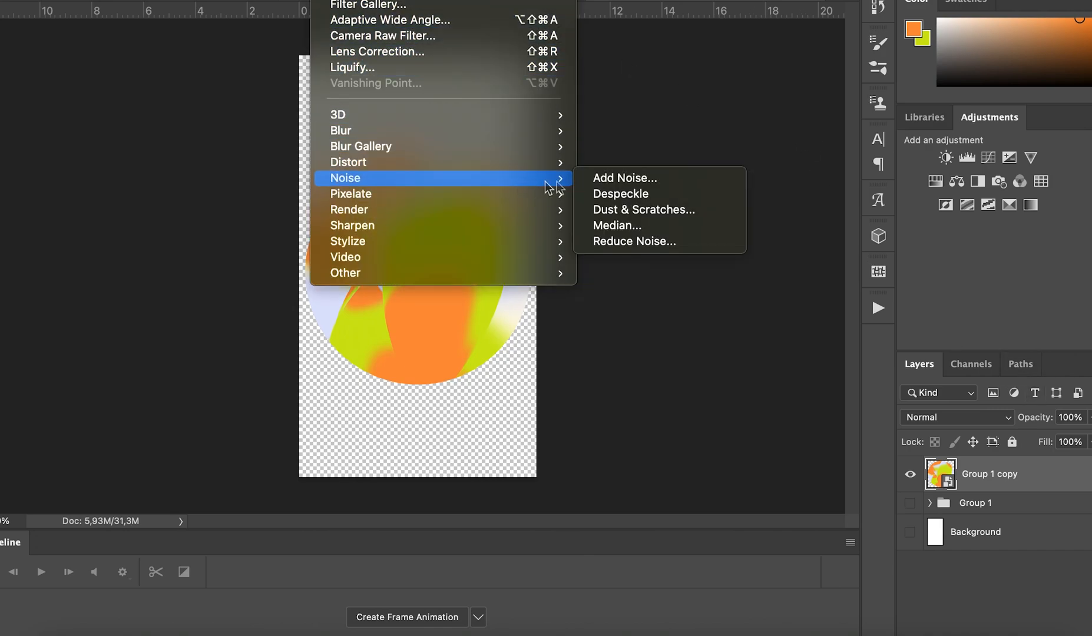
pyautogui.click(601, 176)
pyautogui.moveTo(451, 293); pyautogui.dragTo(443, 292)
pyautogui.click(459, 335)
pyautogui.click(447, 293)
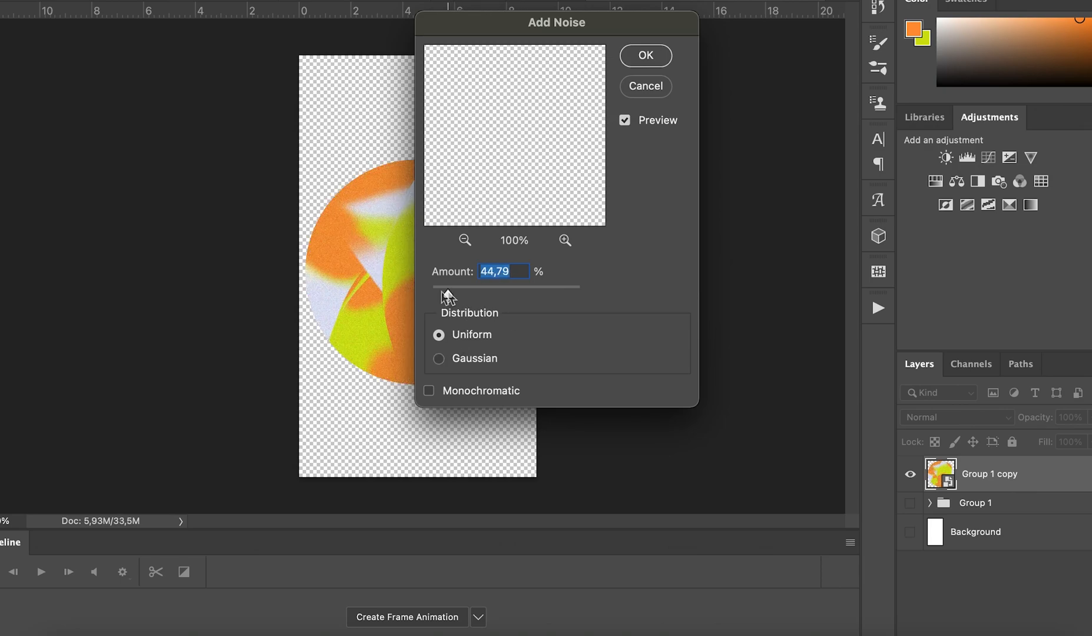
pyautogui.press('super+z')
pyautogui.moveTo(441, 295); pyautogui.dragTo(438, 296)
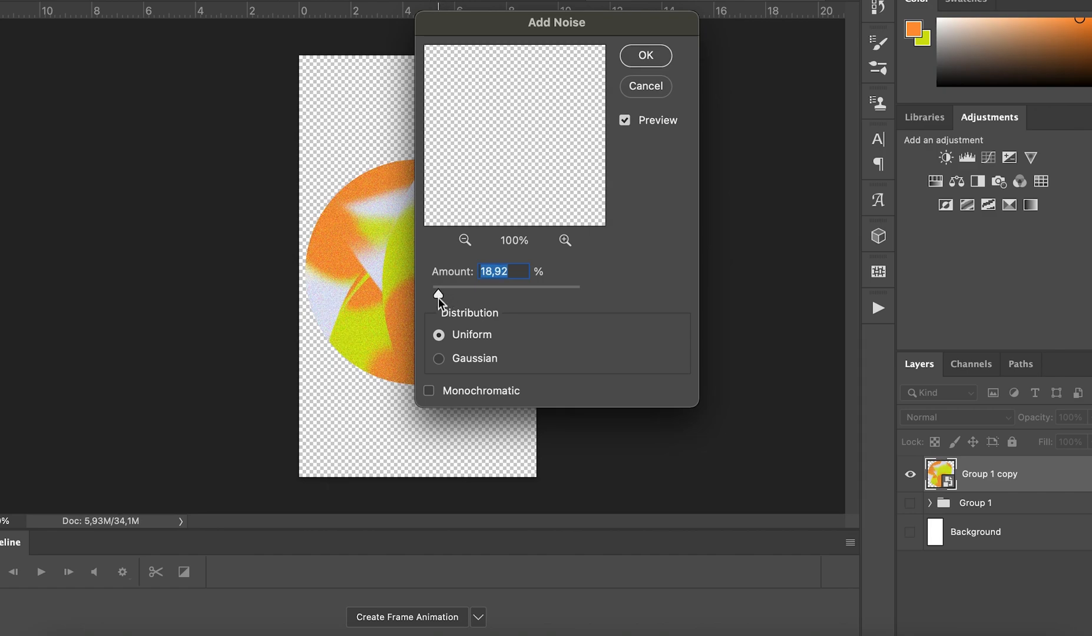
pyautogui.click(664, 64)
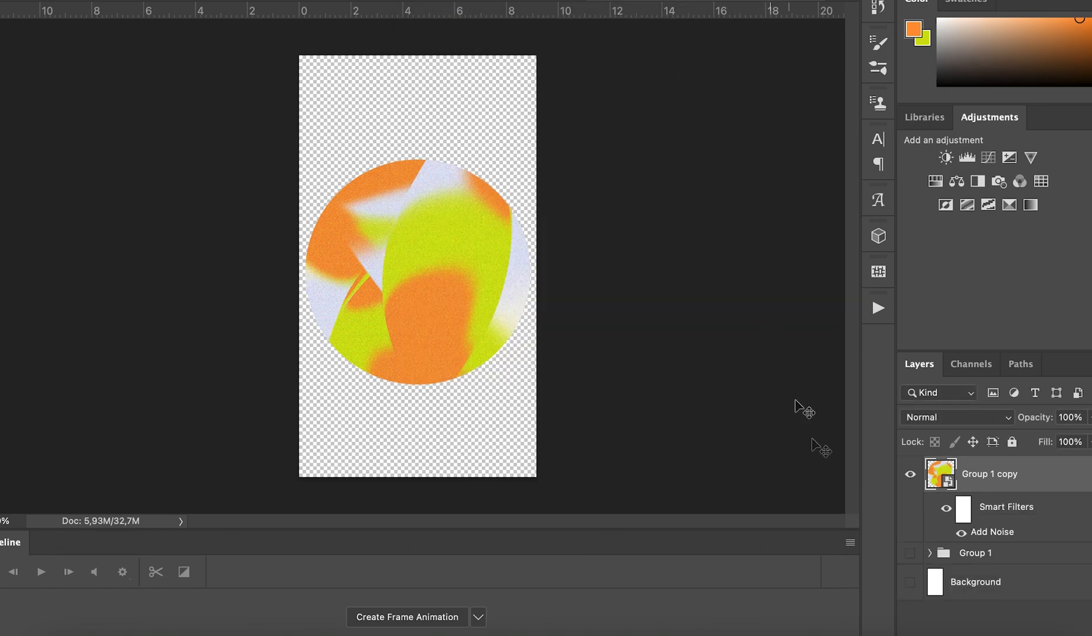
pyautogui.click(910, 582)
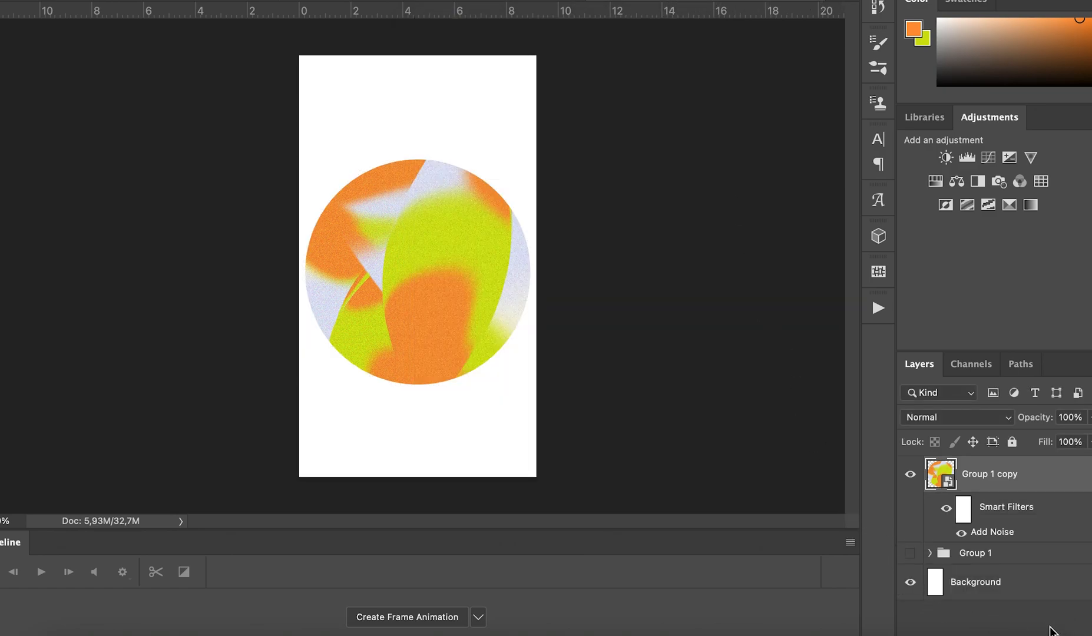